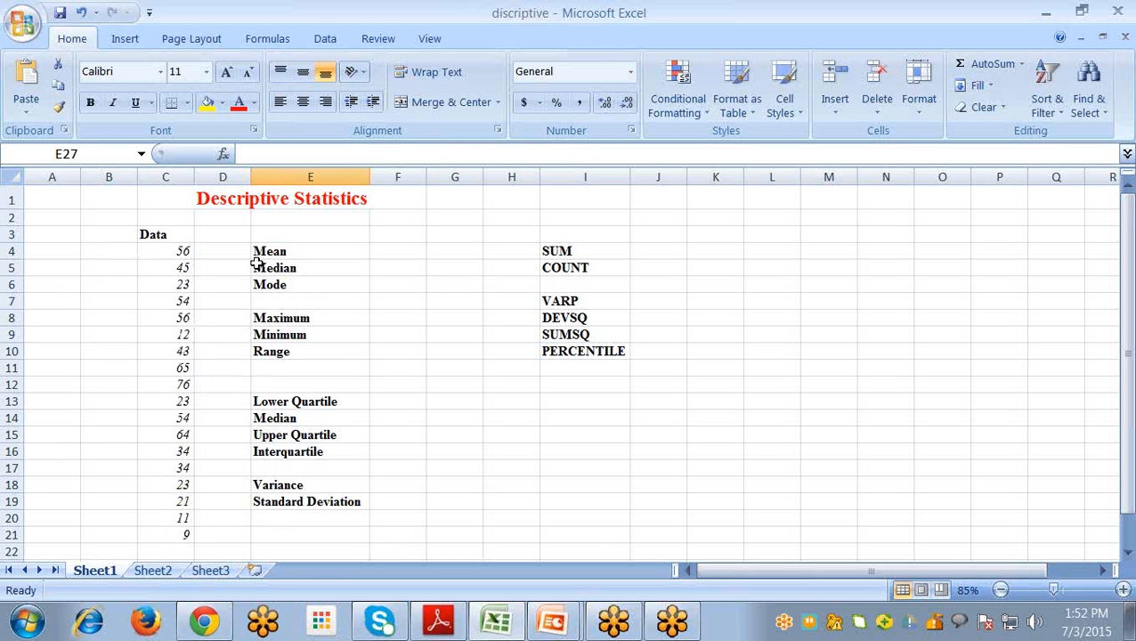
# Step: Calculate the mean of the data in F4 with the AVERAGE function over C4:C21
pyautogui.click(405, 249)
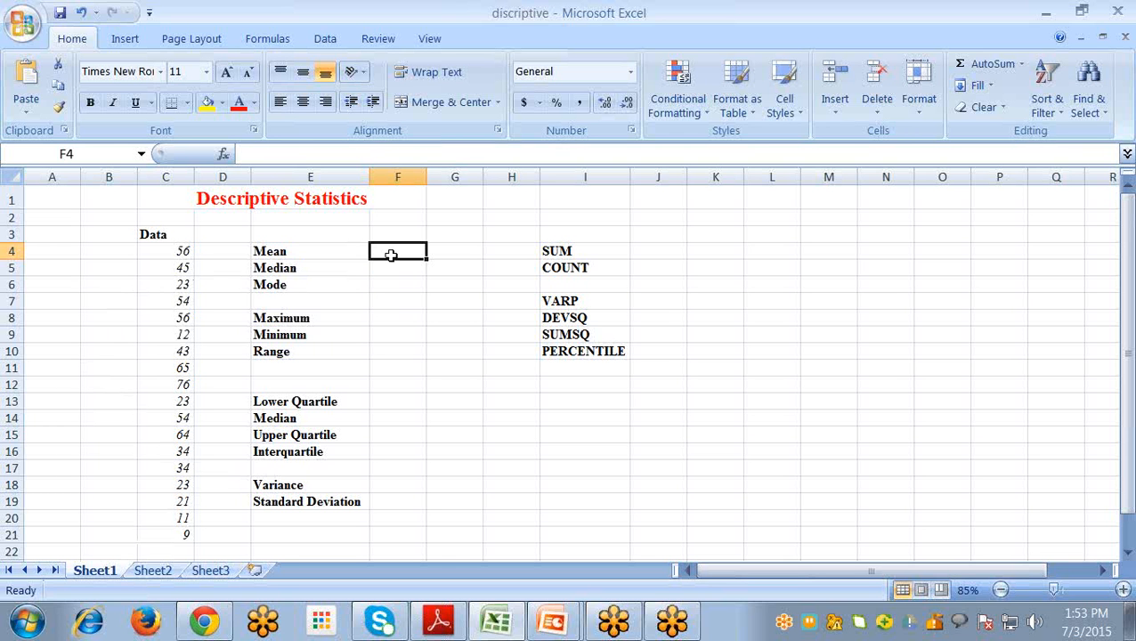
pyautogui.write('=')
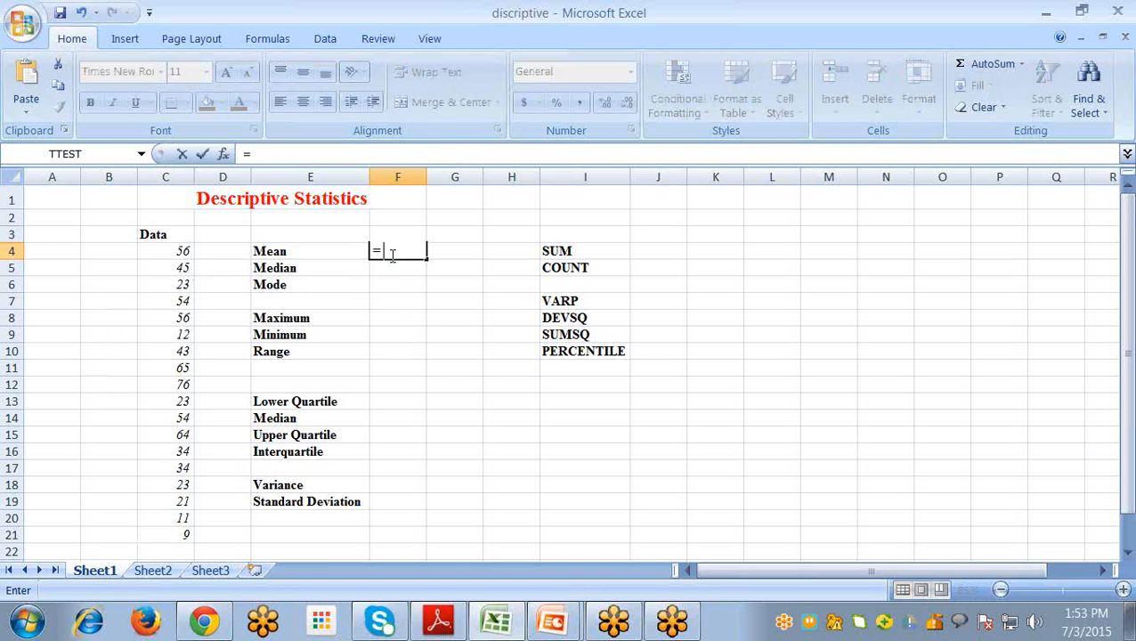
pyautogui.write('a')
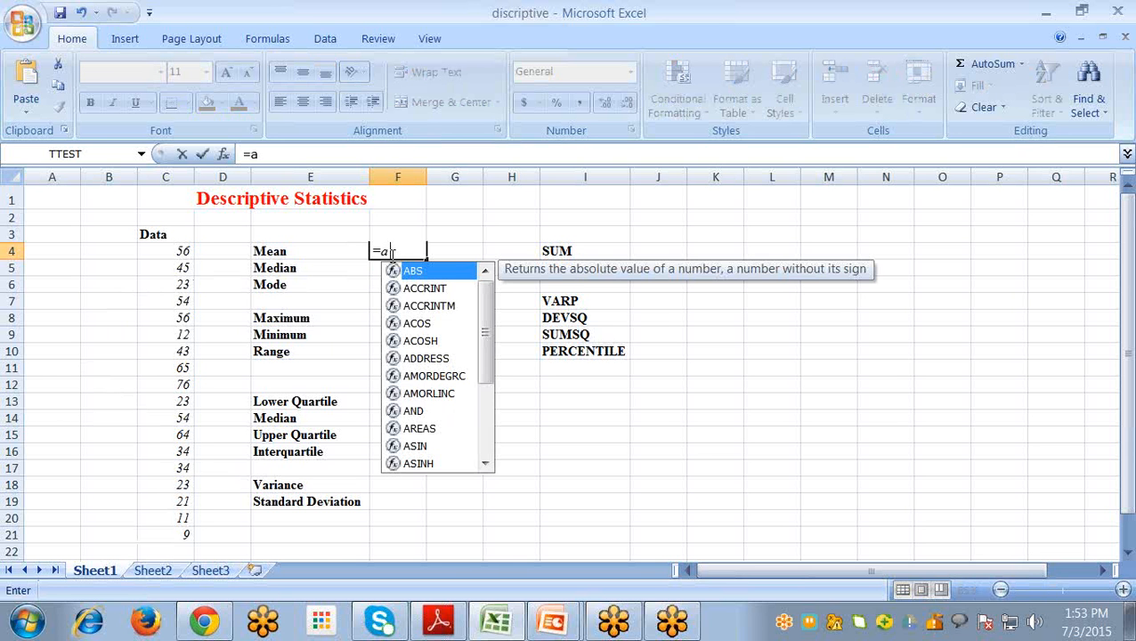
pyautogui.write('v')
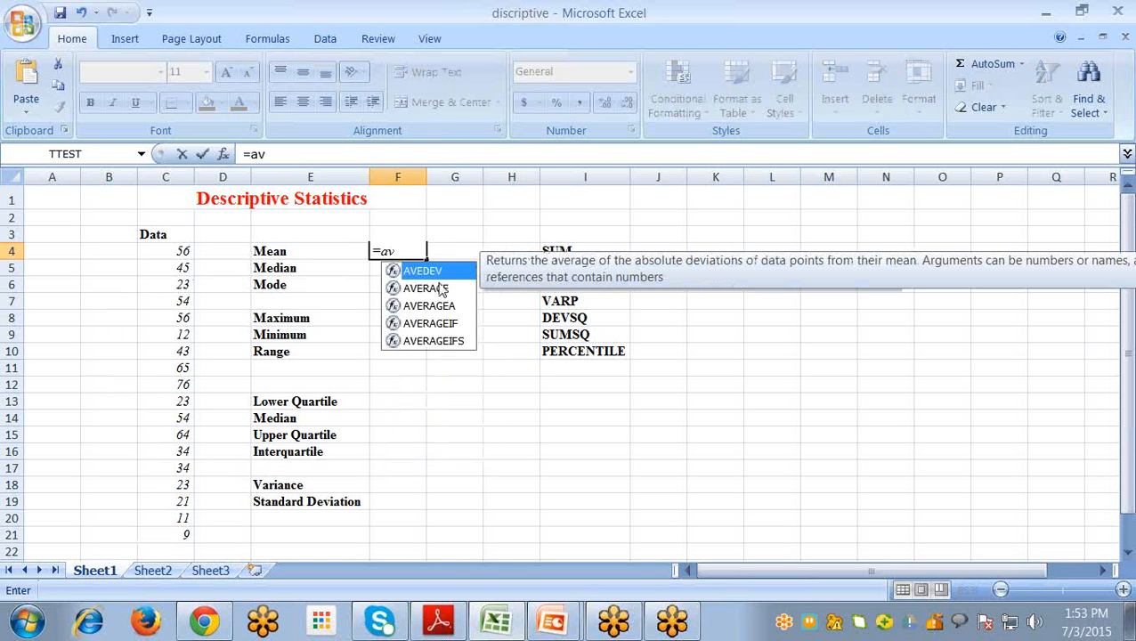
pyautogui.doubleClick(442, 290)
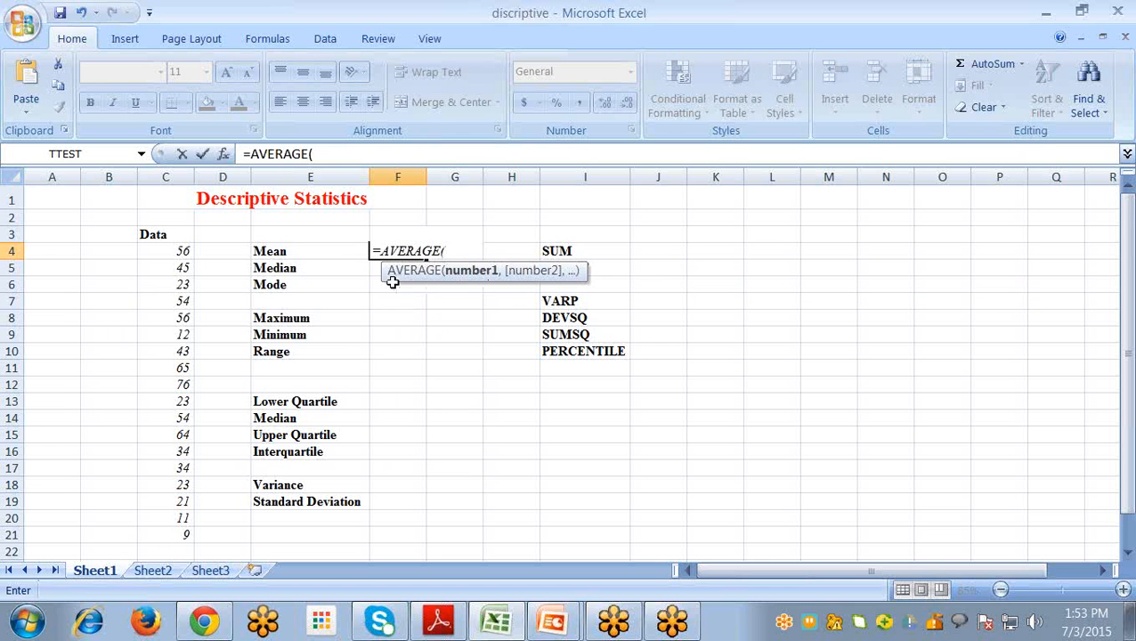
pyautogui.moveTo(185, 251); pyautogui.dragTo(164, 533)
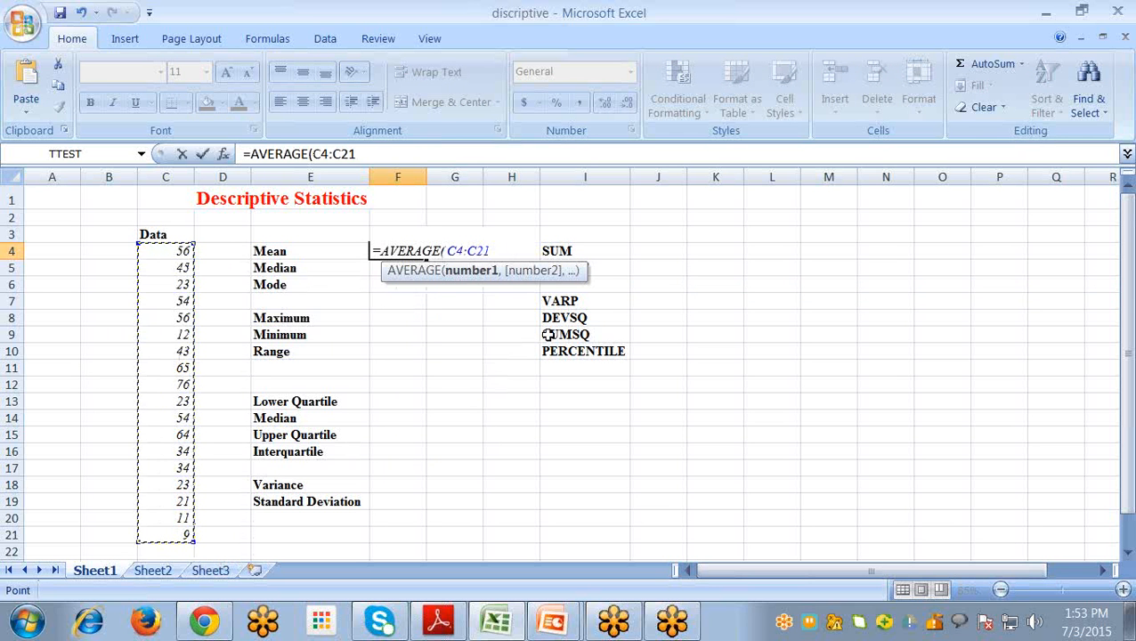
pyautogui.write(')')
pyautogui.press('Return')
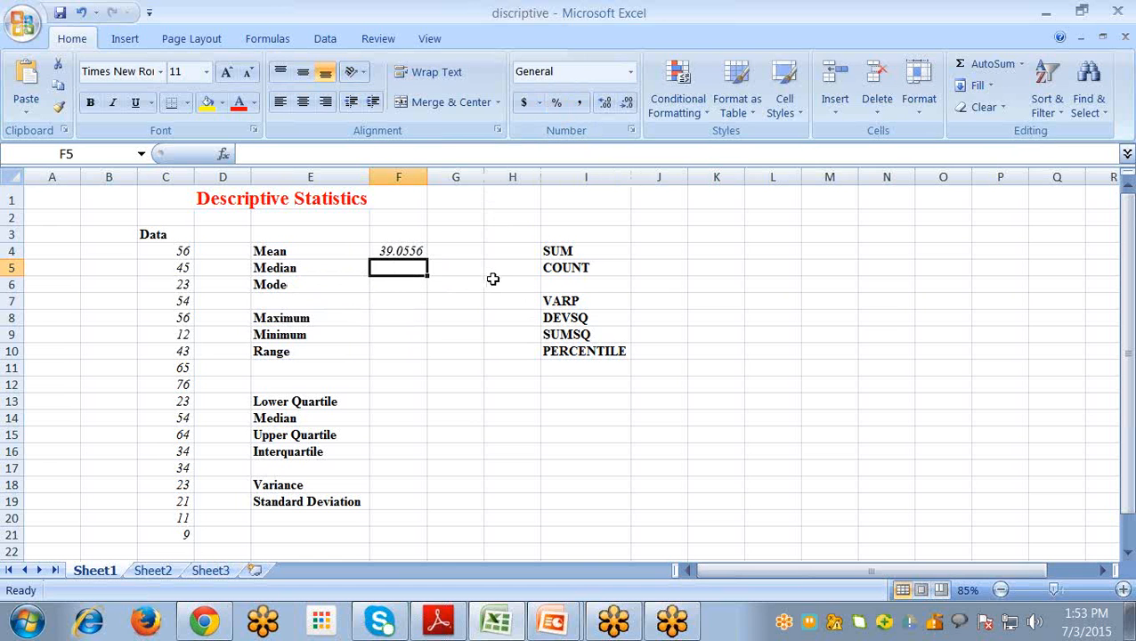
# Step: Calculate the median of the data in F5 with the MEDIAN function over C4:C21
pyautogui.write('=me')
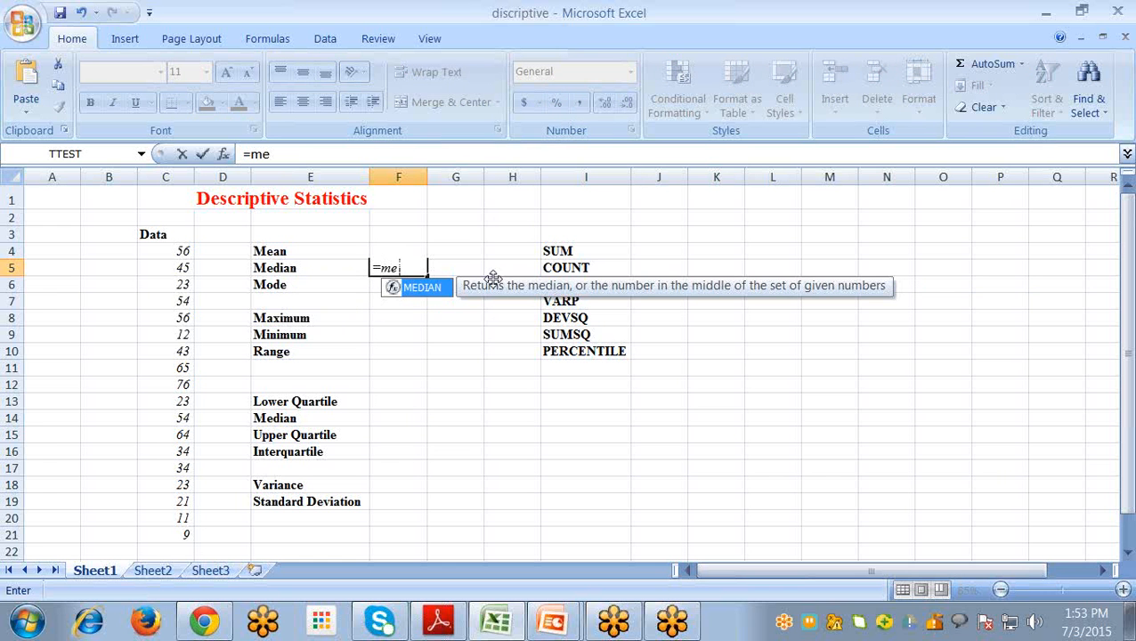
pyautogui.doubleClick(433, 288)
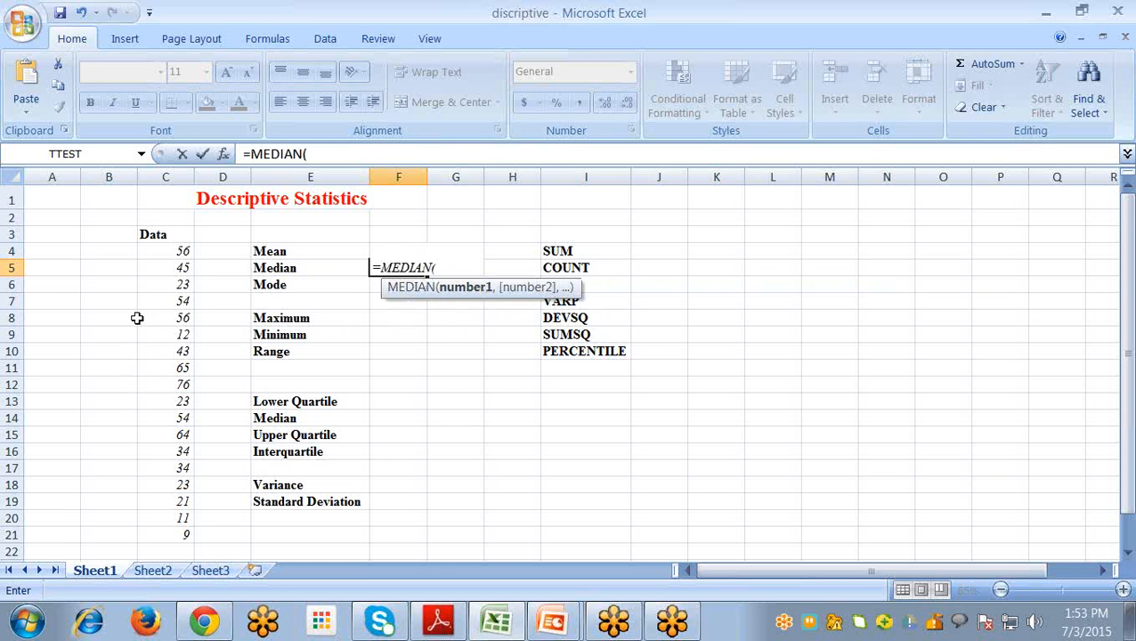
pyautogui.moveTo(167, 252); pyautogui.dragTo(180, 532)
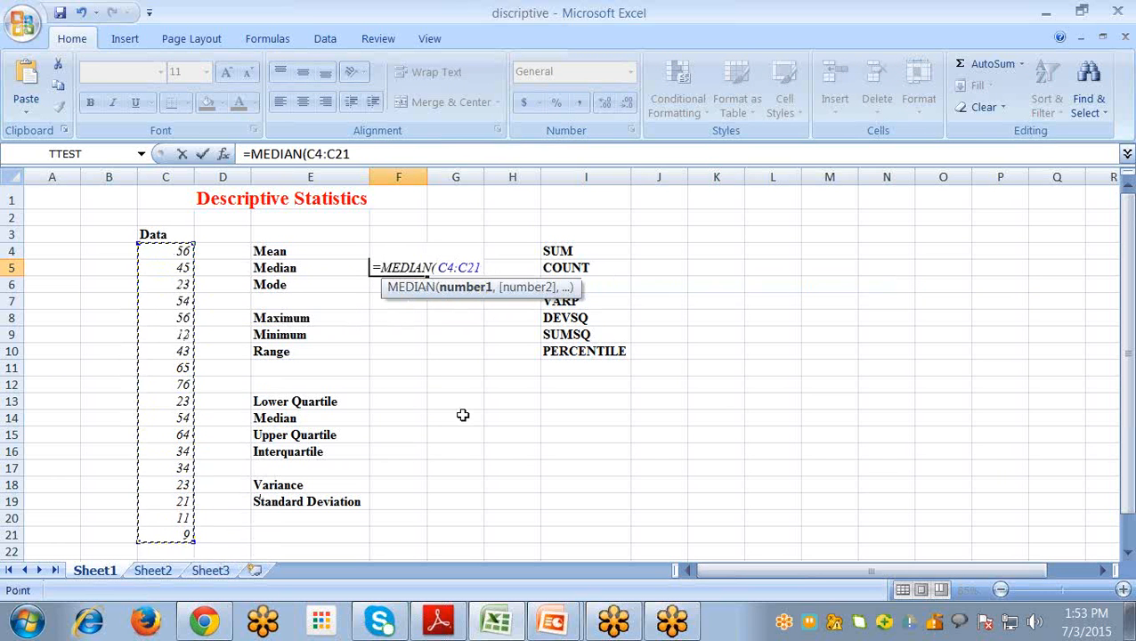
pyautogui.write(')')
pyautogui.press('Return')
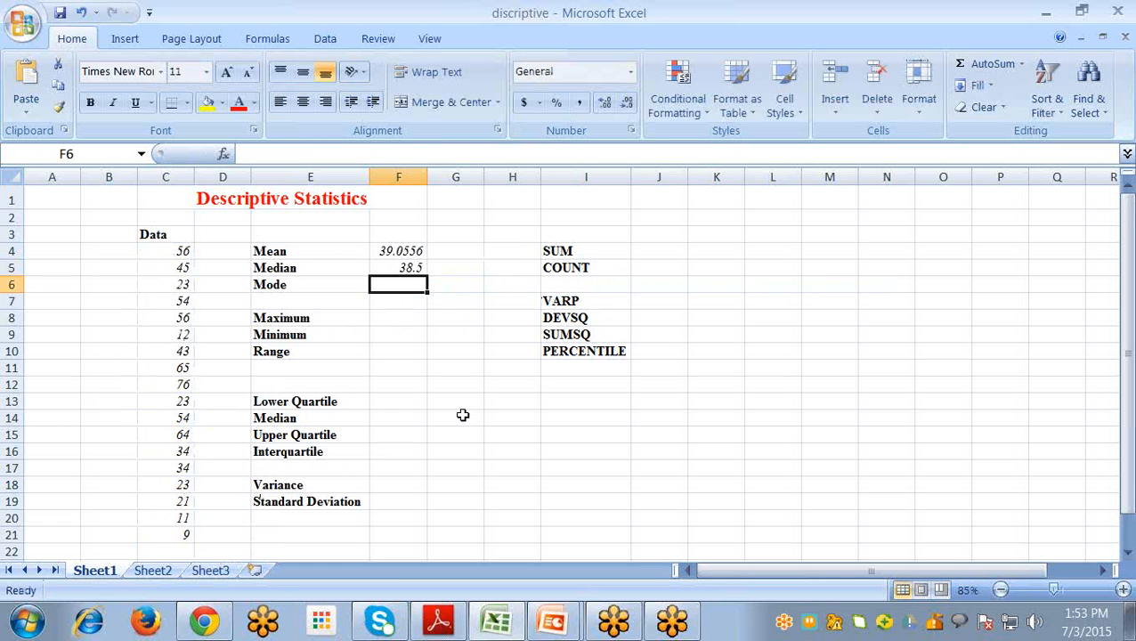
pyautogui.click(403, 269)
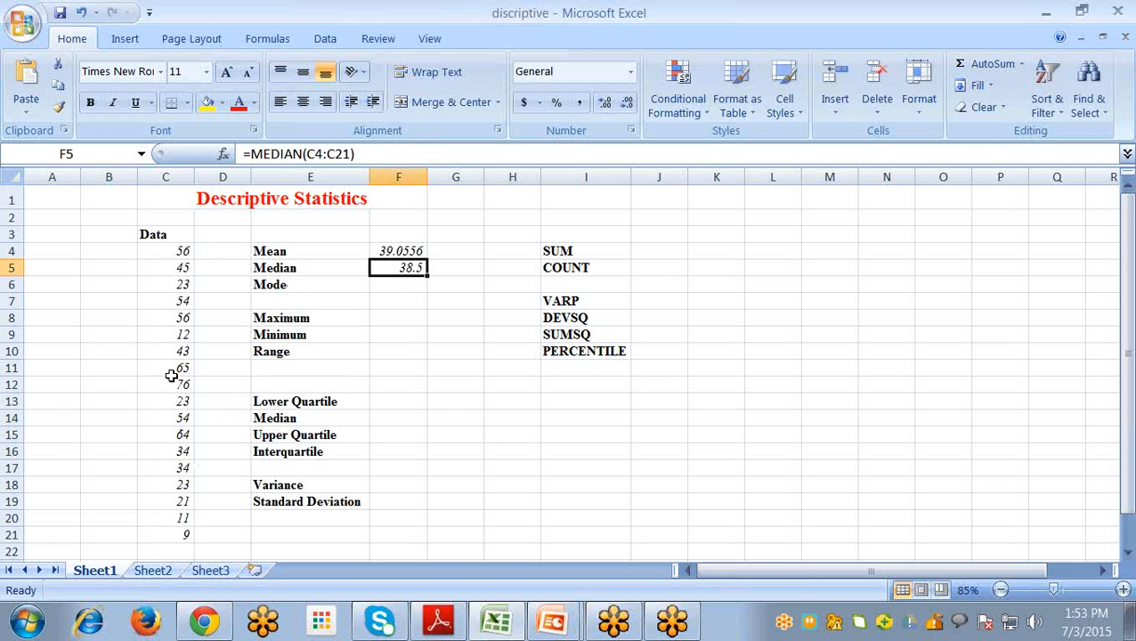
# Step: Calculate the mode of the data in F6 with the MODE function over C4:C21
pyautogui.click(380, 289)
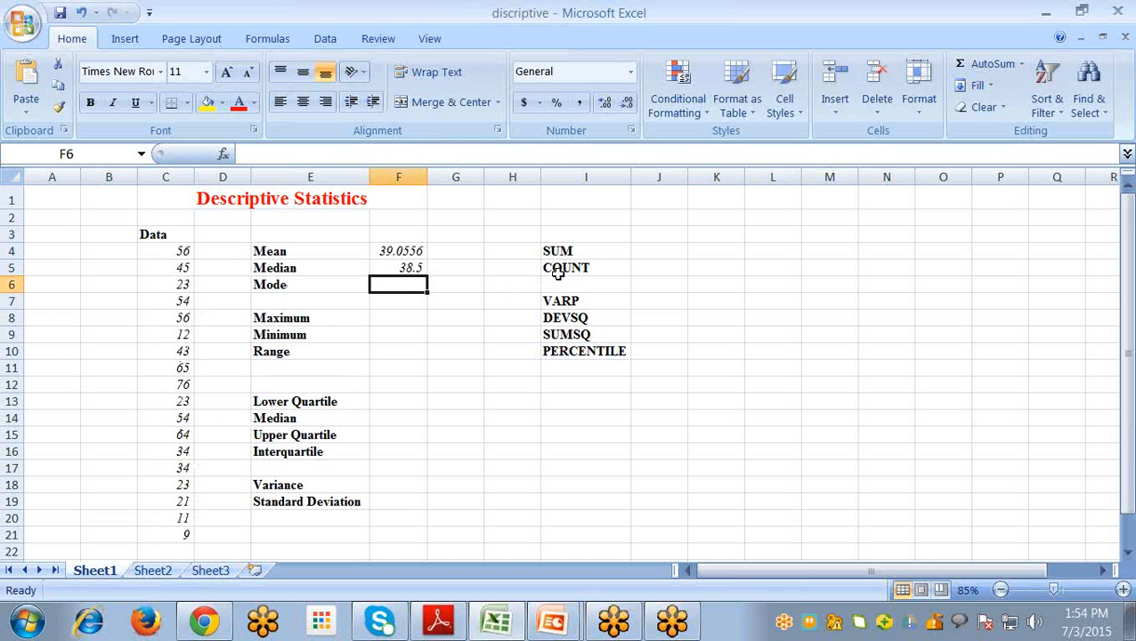
pyautogui.write('=')
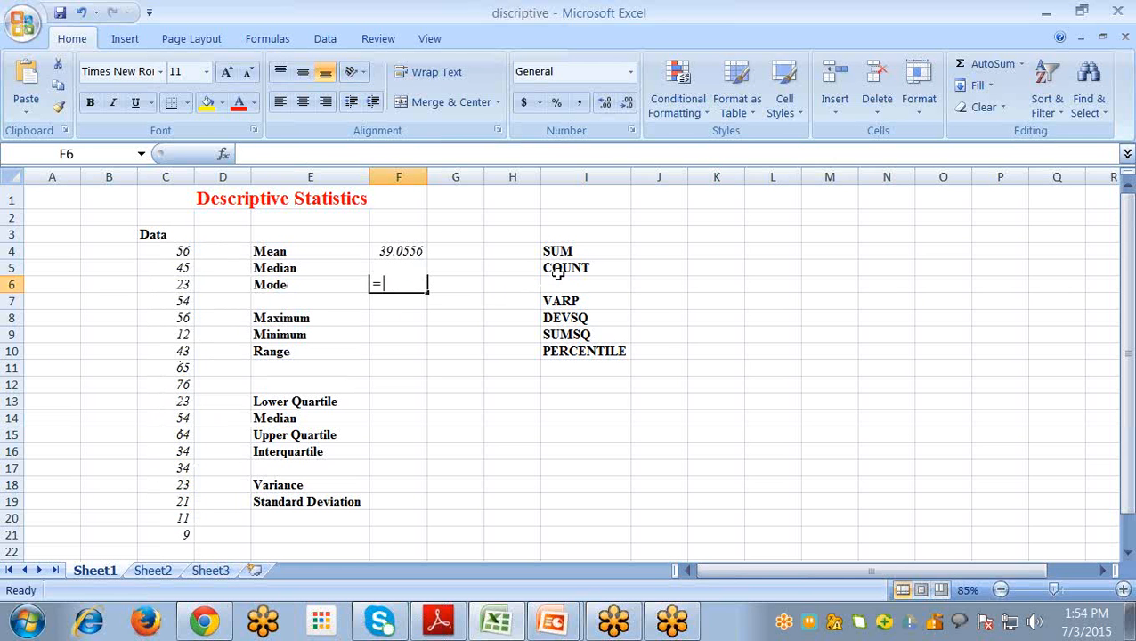
pyautogui.write('mode')
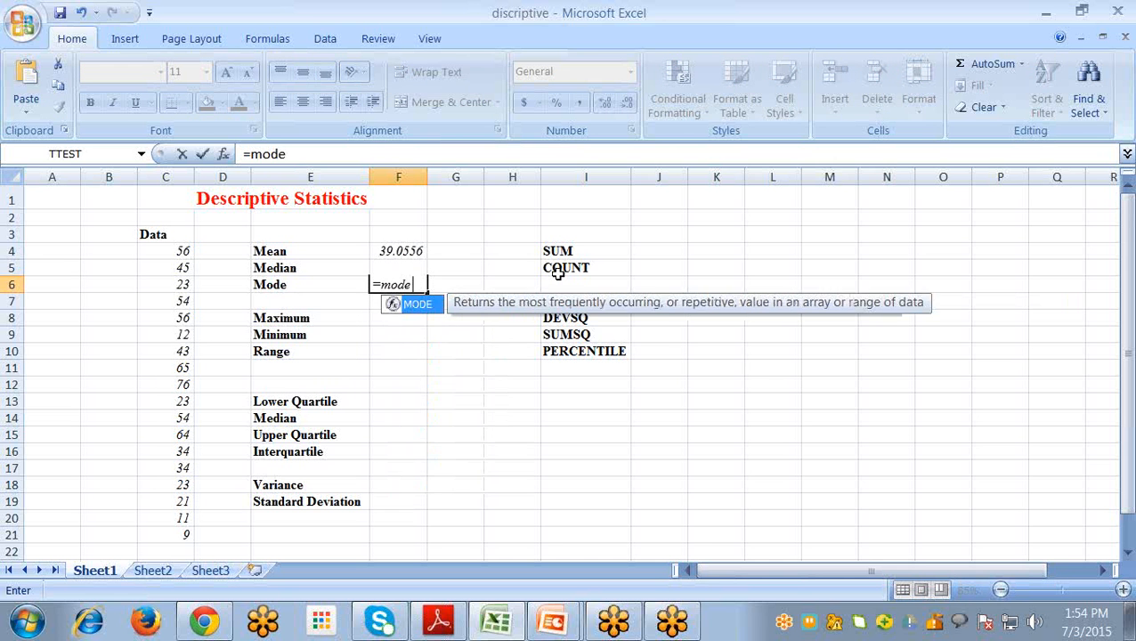
pyautogui.write('(')
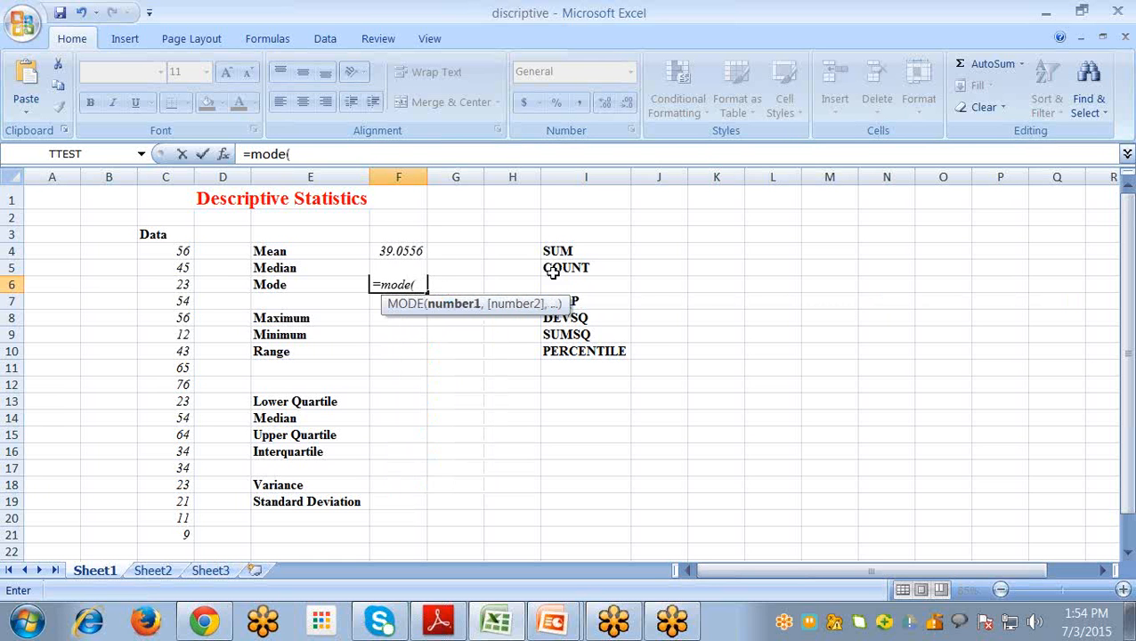
pyautogui.moveTo(169, 245); pyautogui.dragTo(171, 533)
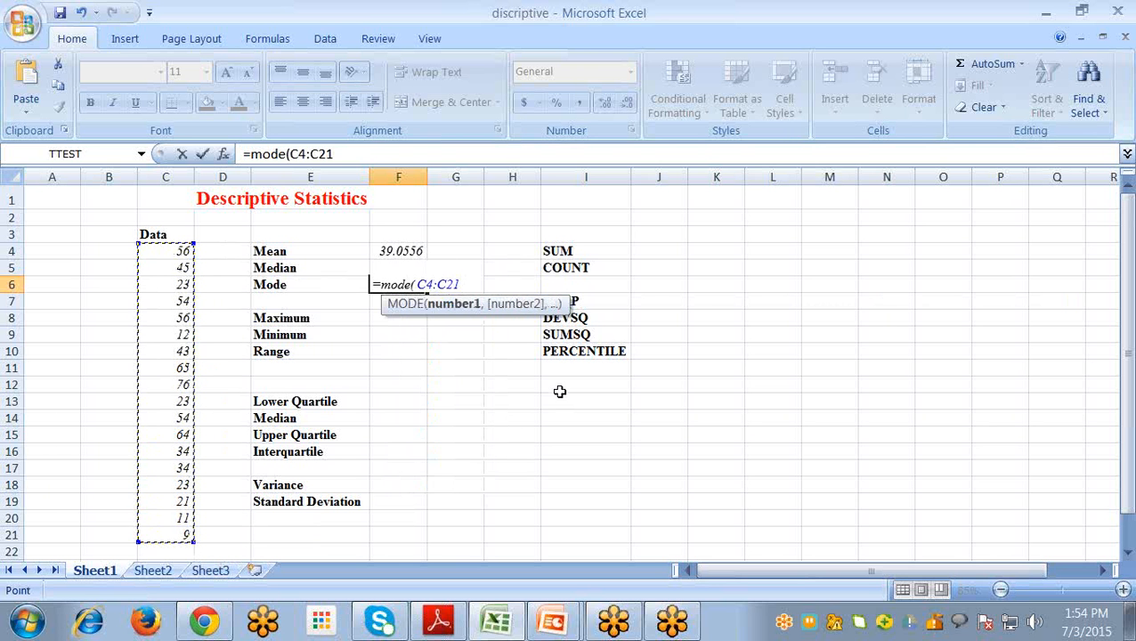
pyautogui.write(')')
pyautogui.press('Return')
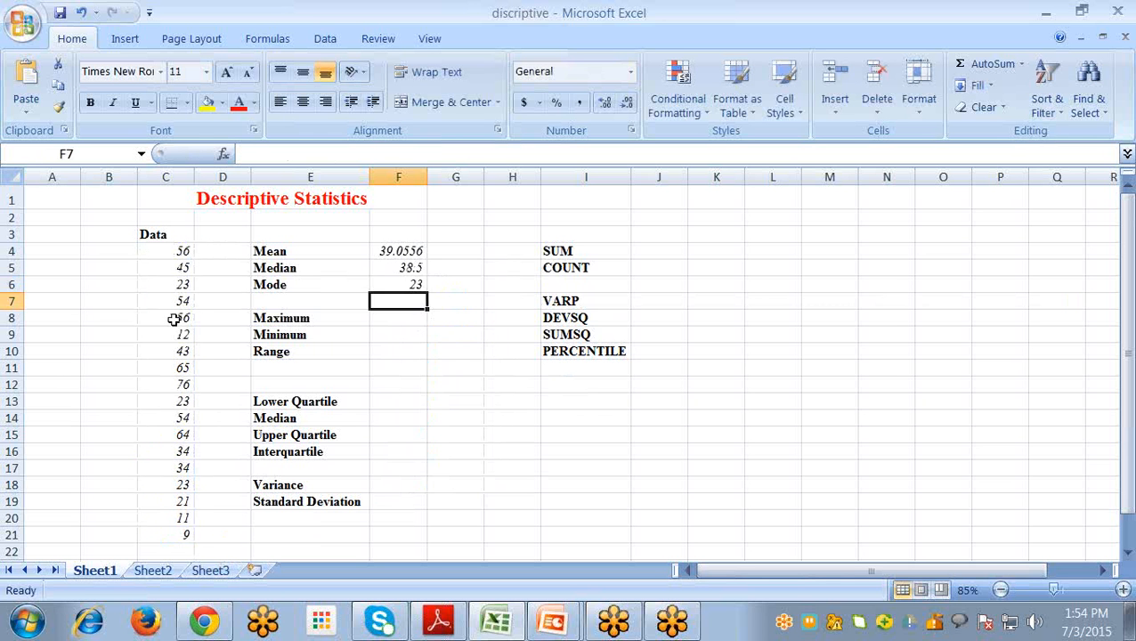
pyautogui.click(161, 285)
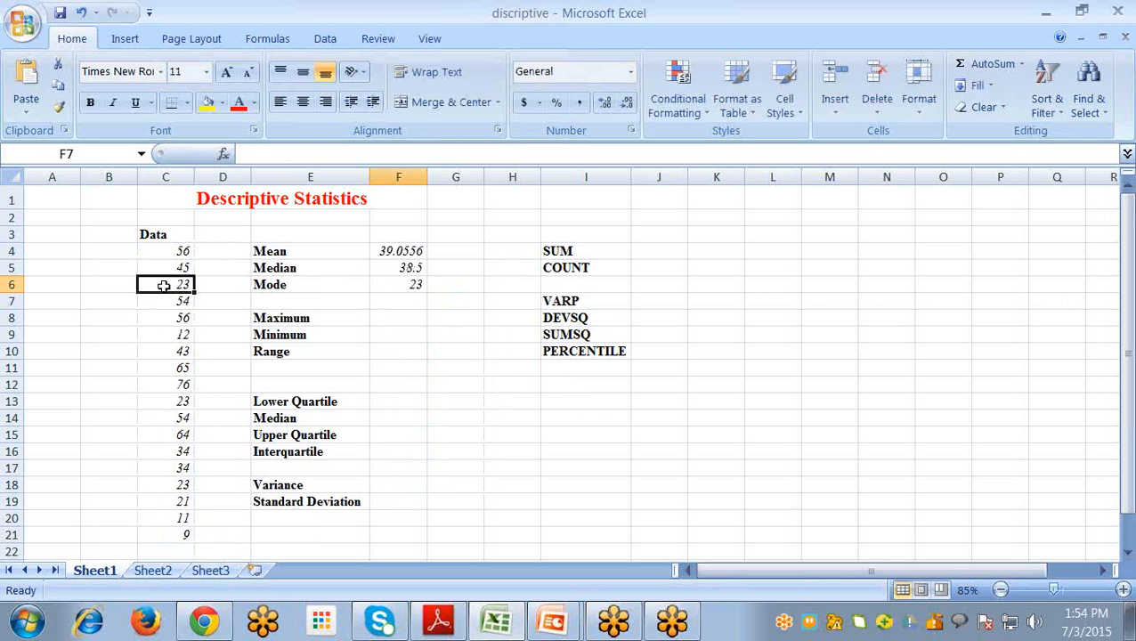
pyautogui.click(164, 400)
pyautogui.click(167, 480)
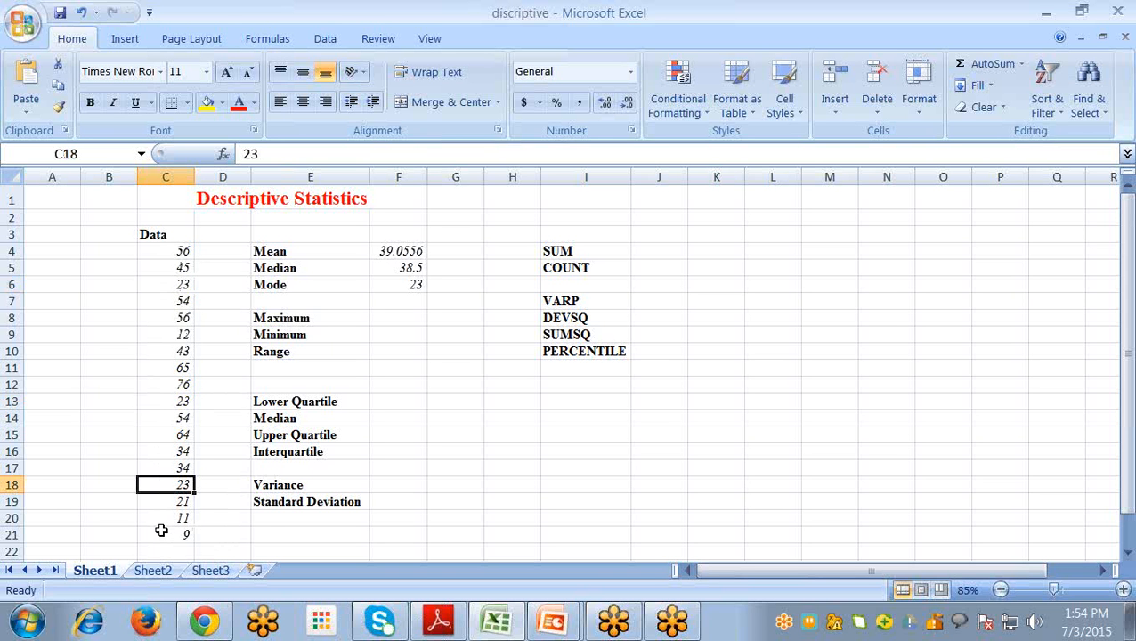
pyautogui.click(404, 285)
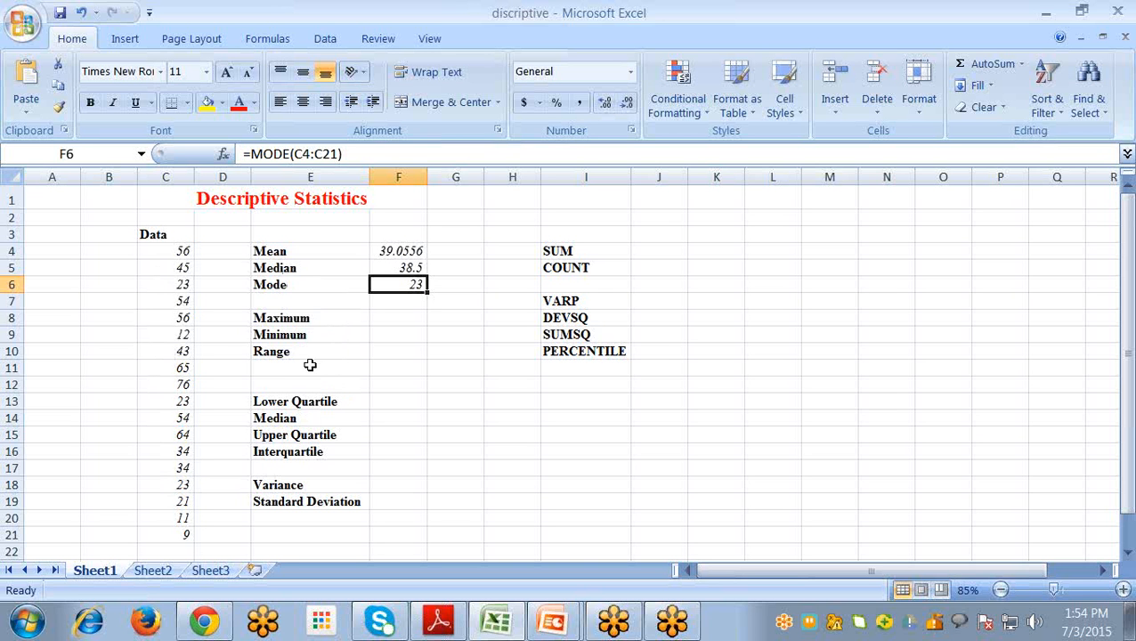
pyautogui.click(402, 351)
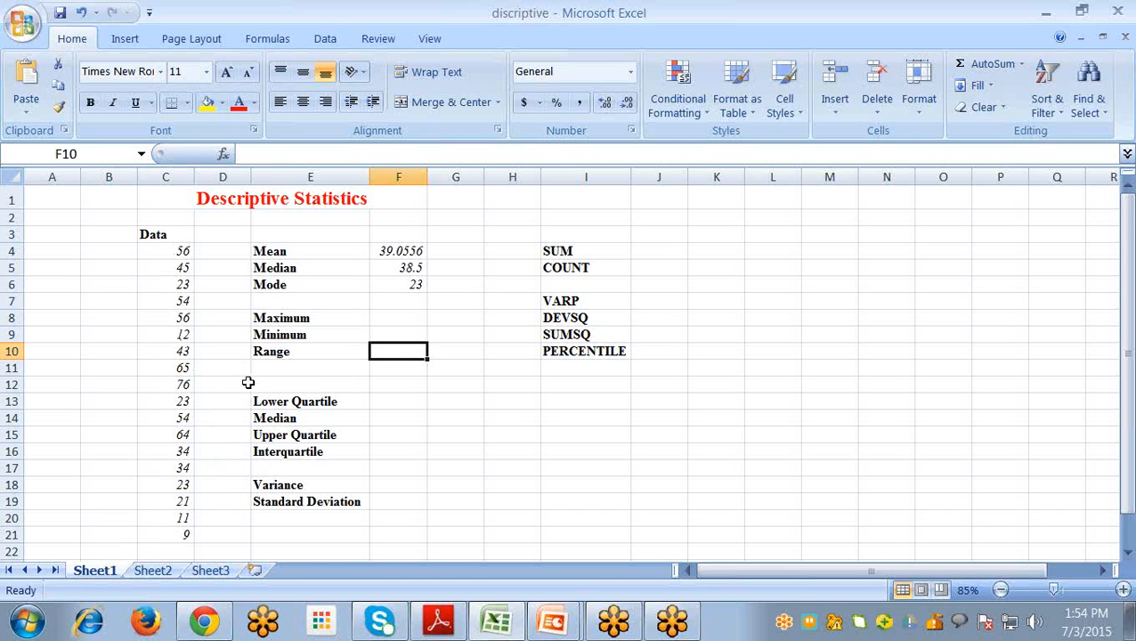
# Step: Calculate the maximum of the data in F8 with the MAX function over C4:C21
pyautogui.click(385, 319)
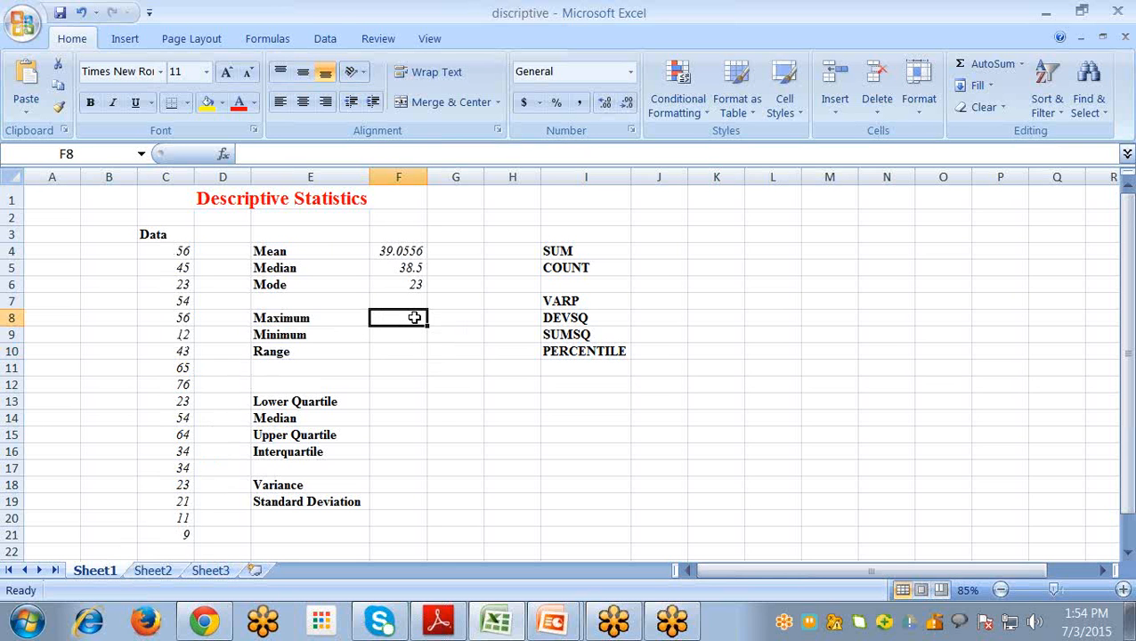
pyautogui.write('=m')
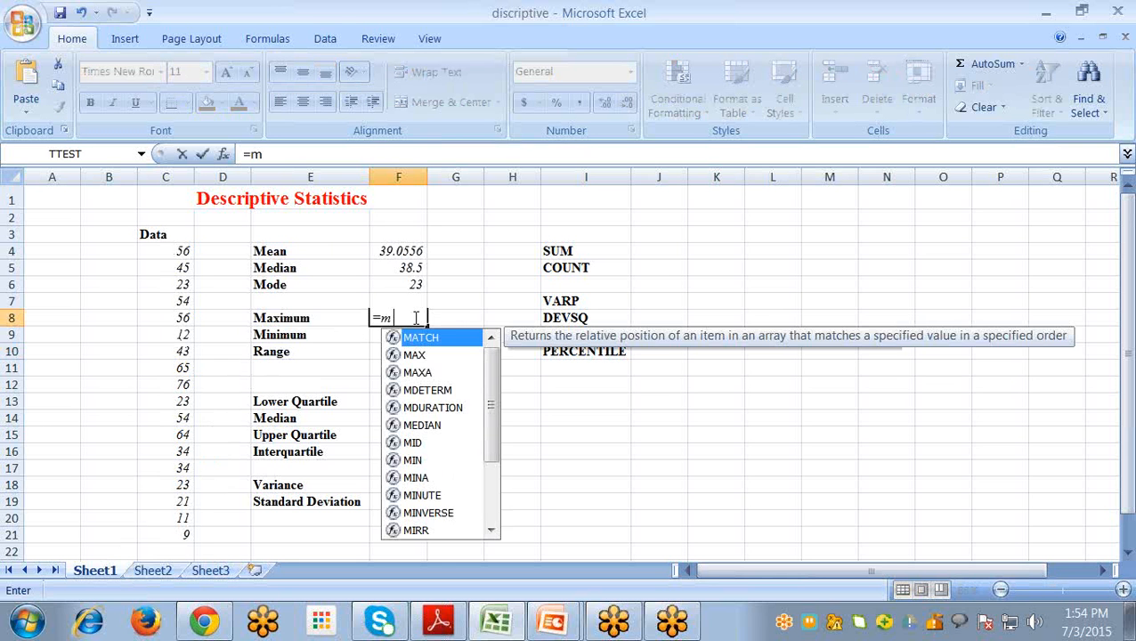
pyautogui.write('ax')
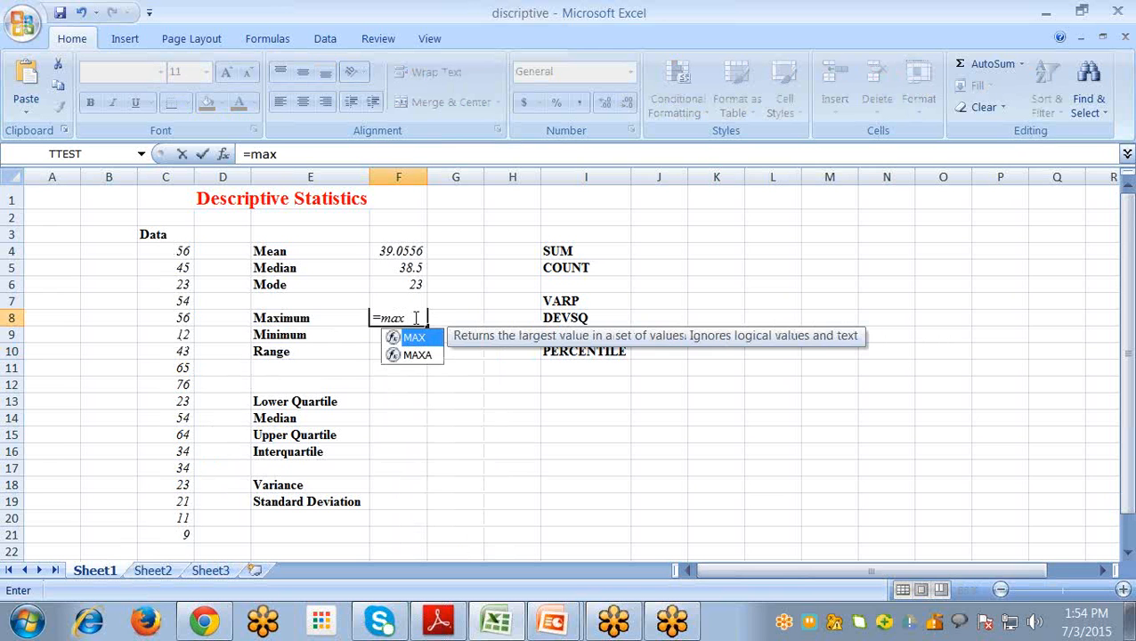
pyautogui.write('(')
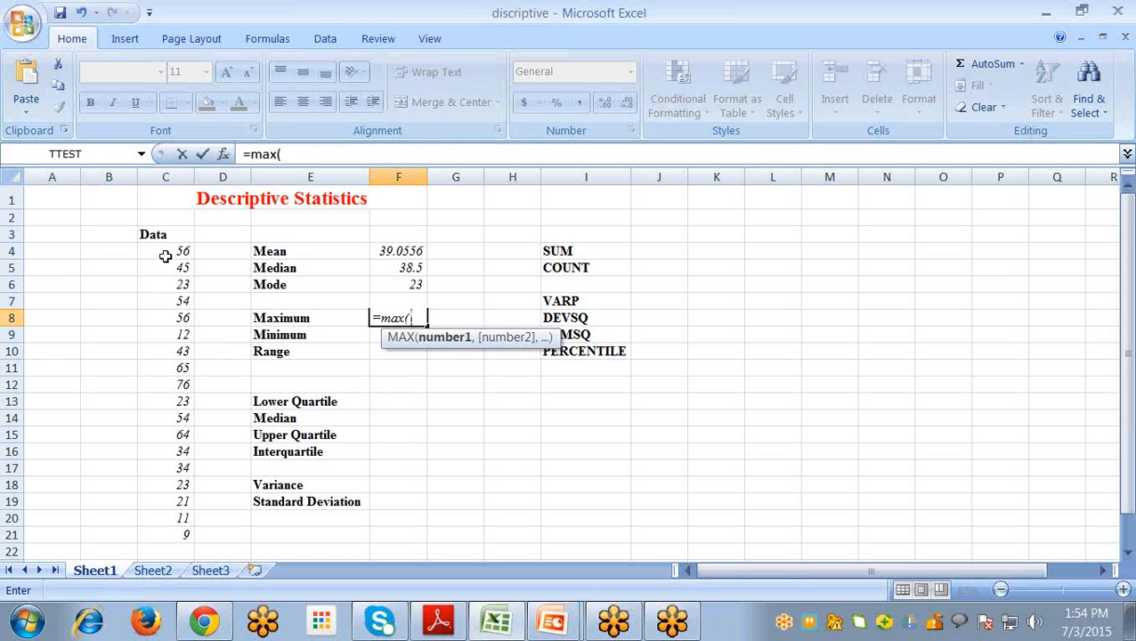
pyautogui.moveTo(165, 253); pyautogui.dragTo(183, 534)
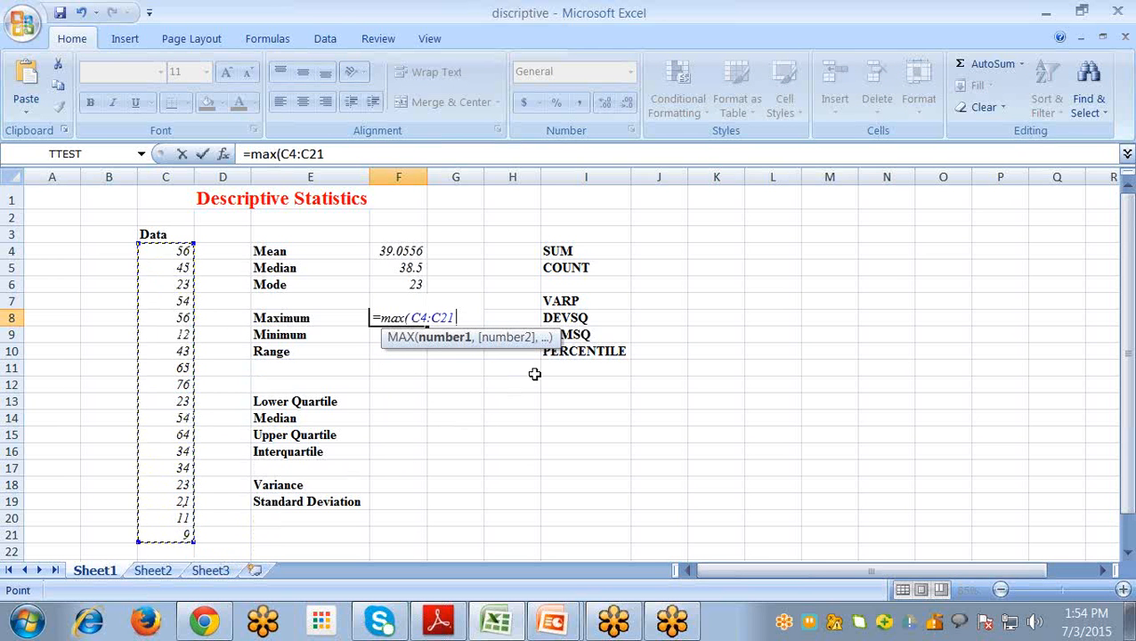
pyautogui.write(')')
pyautogui.press('Return')
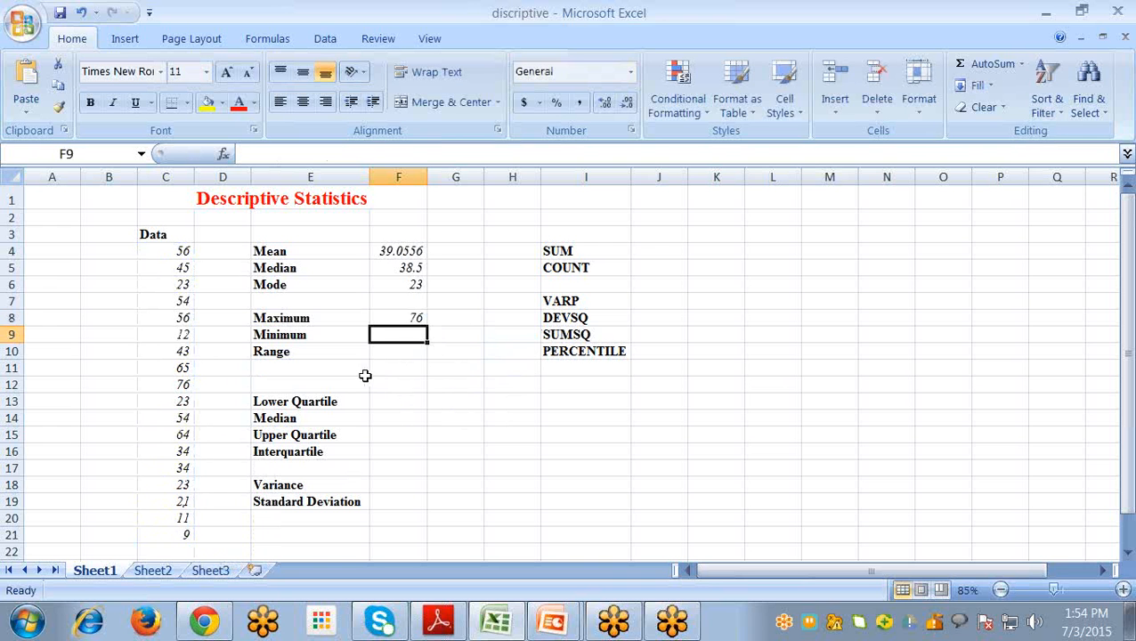
pyautogui.click(178, 387)
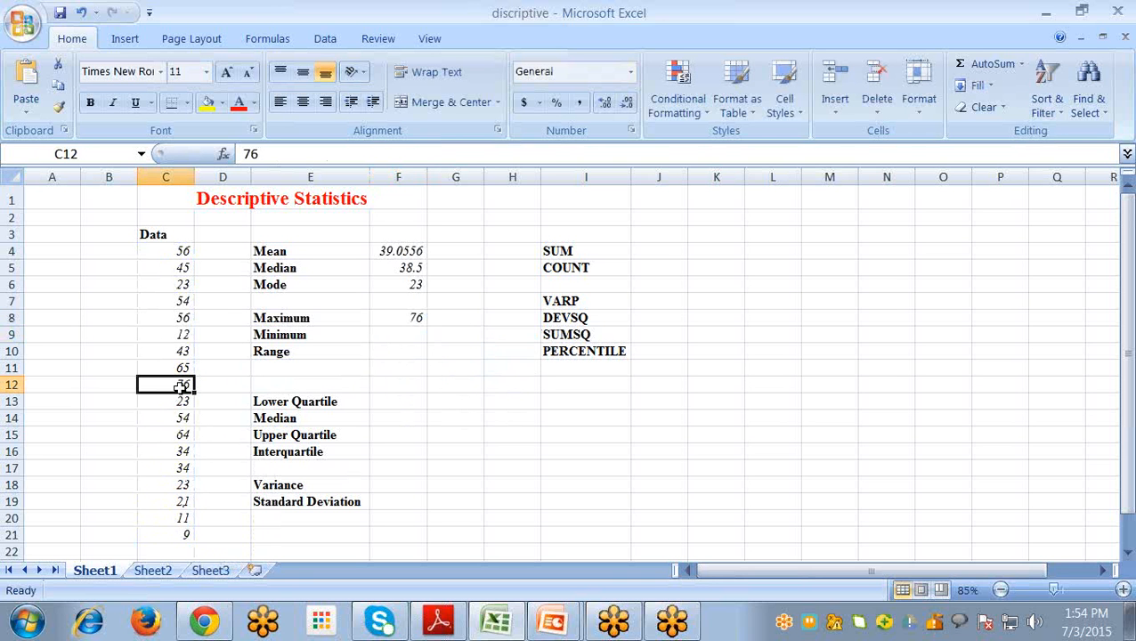
# Step: Calculate the minimum of the data in F9 with the MIN function over C4:C21
pyautogui.click(414, 332)
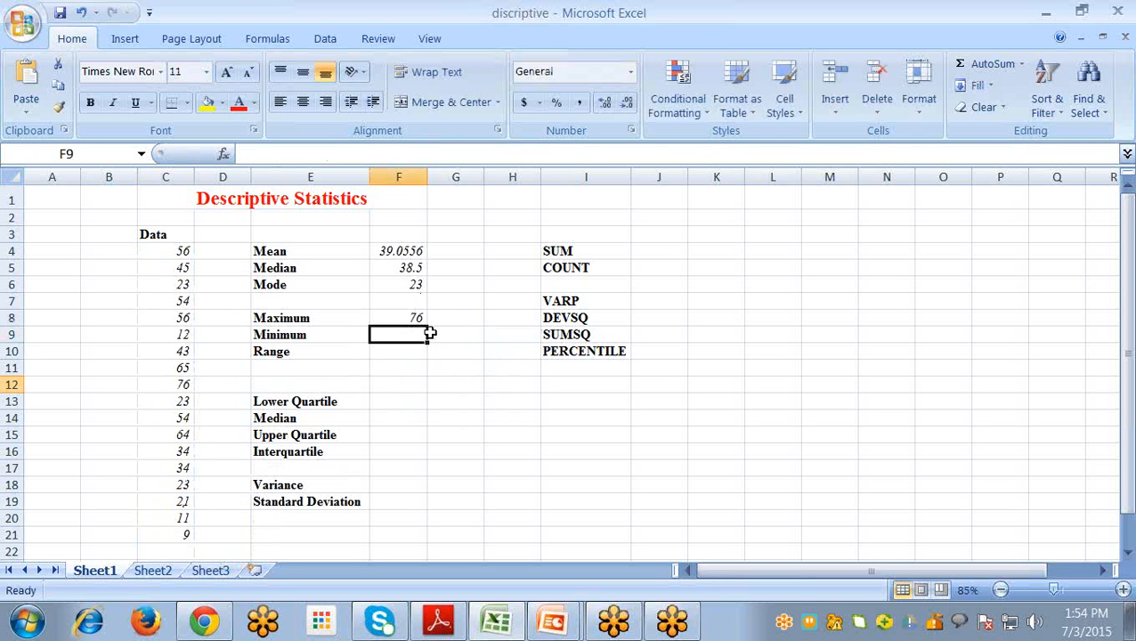
pyautogui.write('=min')
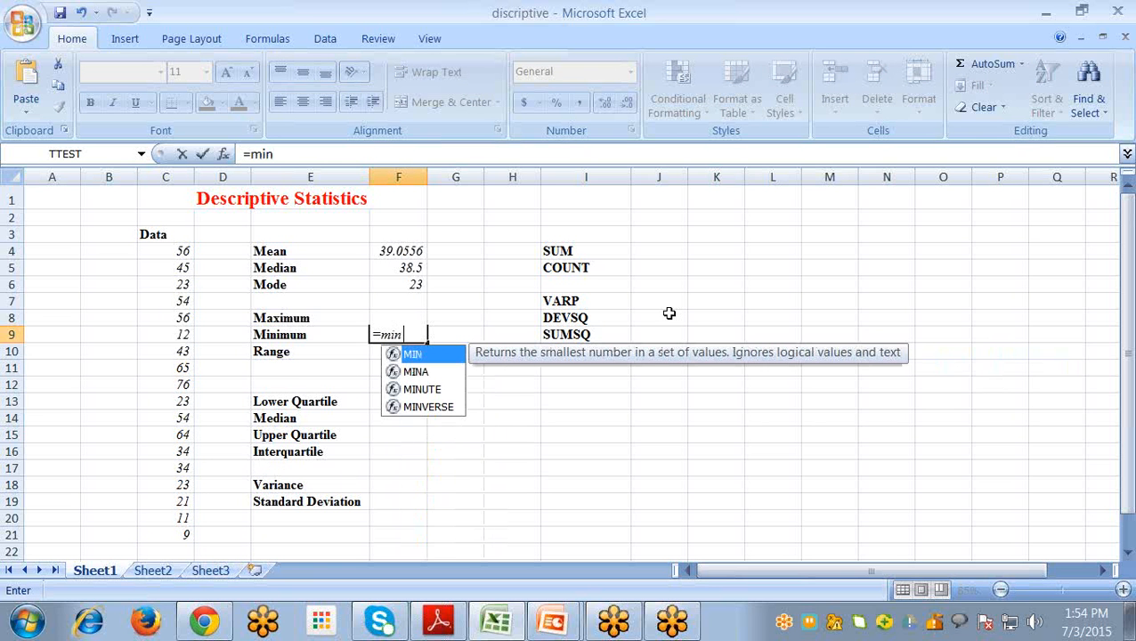
pyautogui.write('(')
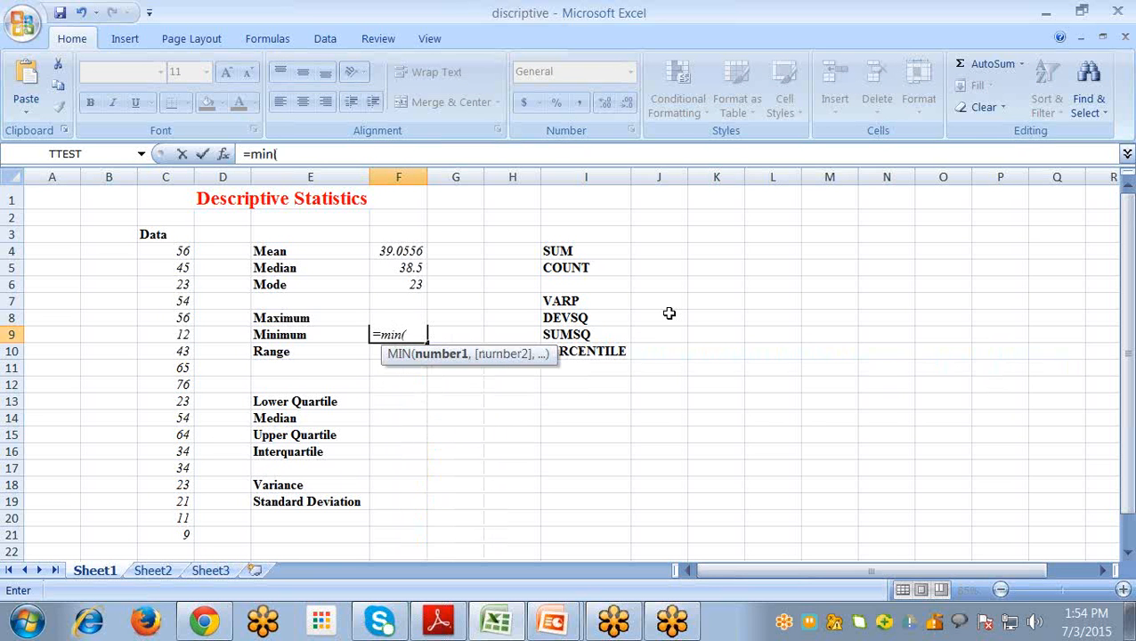
pyautogui.moveTo(182, 251); pyautogui.dragTo(203, 527)
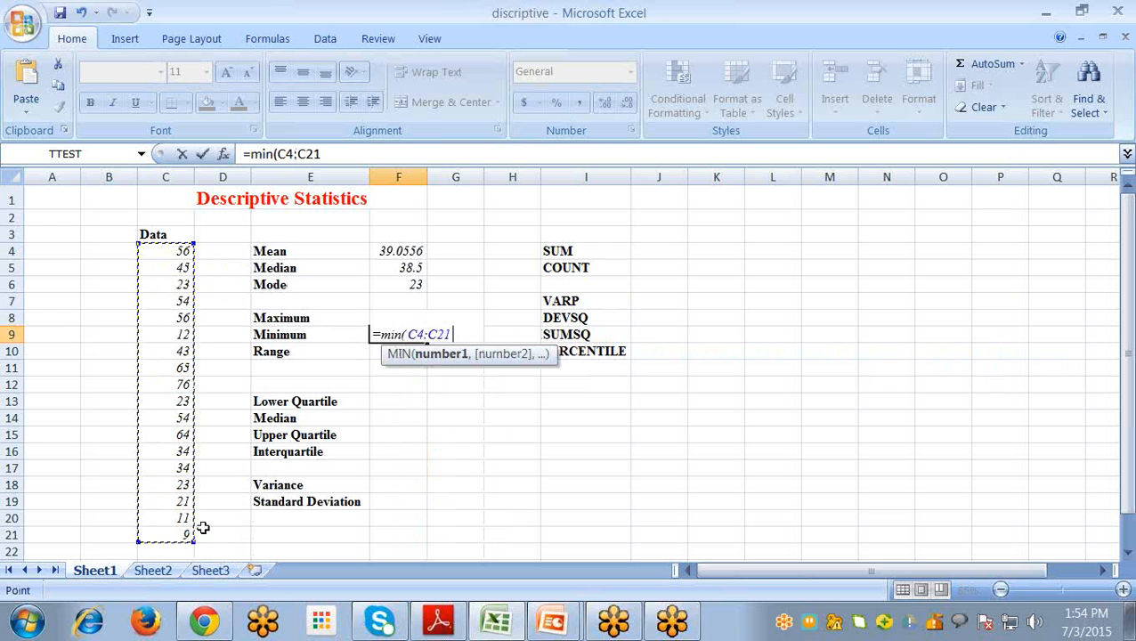
pyautogui.write(')')
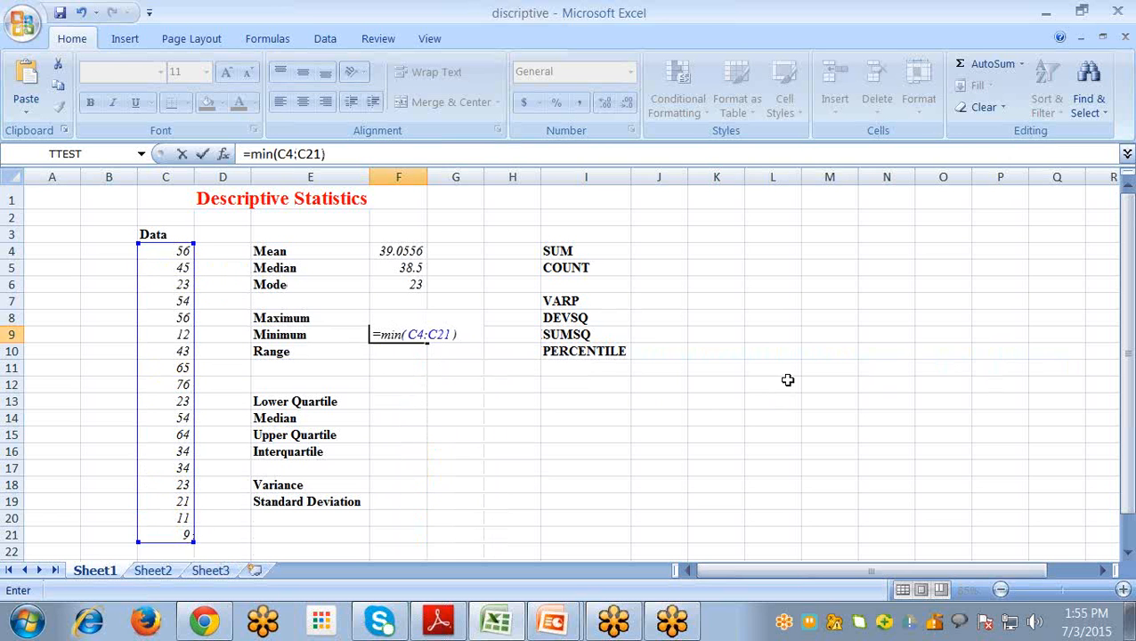
pyautogui.press('Return')
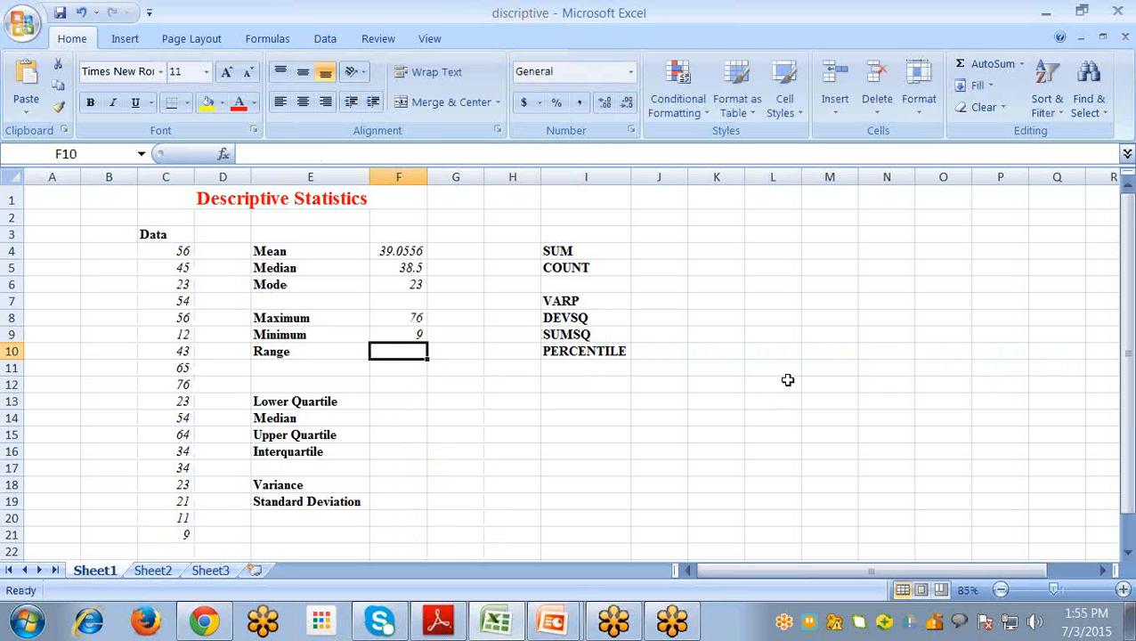
pyautogui.click(151, 536)
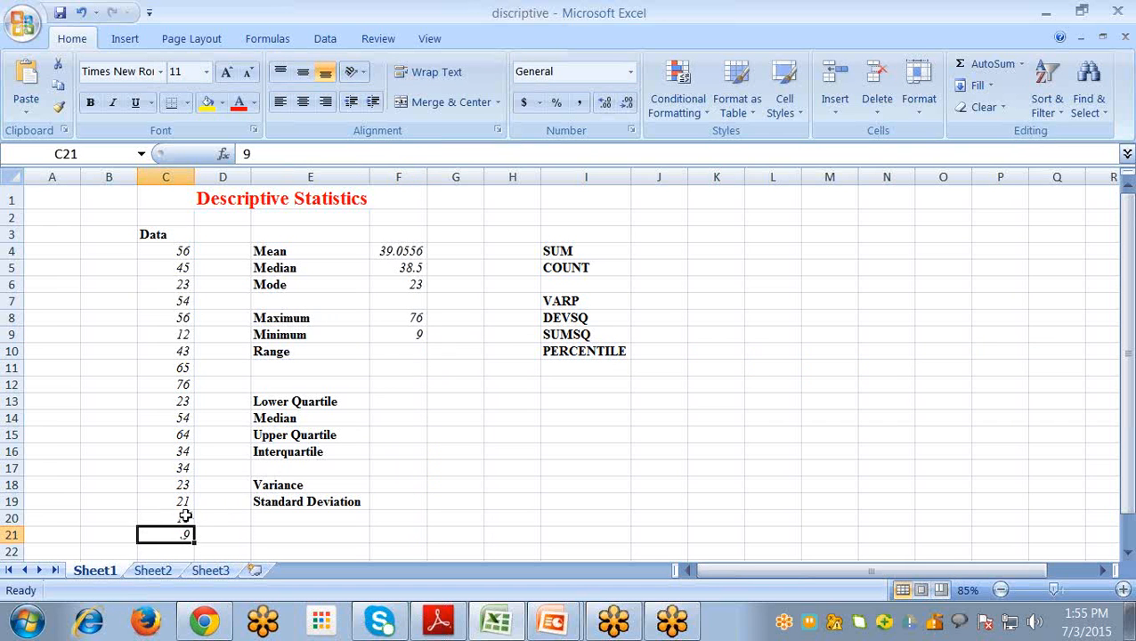
pyautogui.click(398, 354)
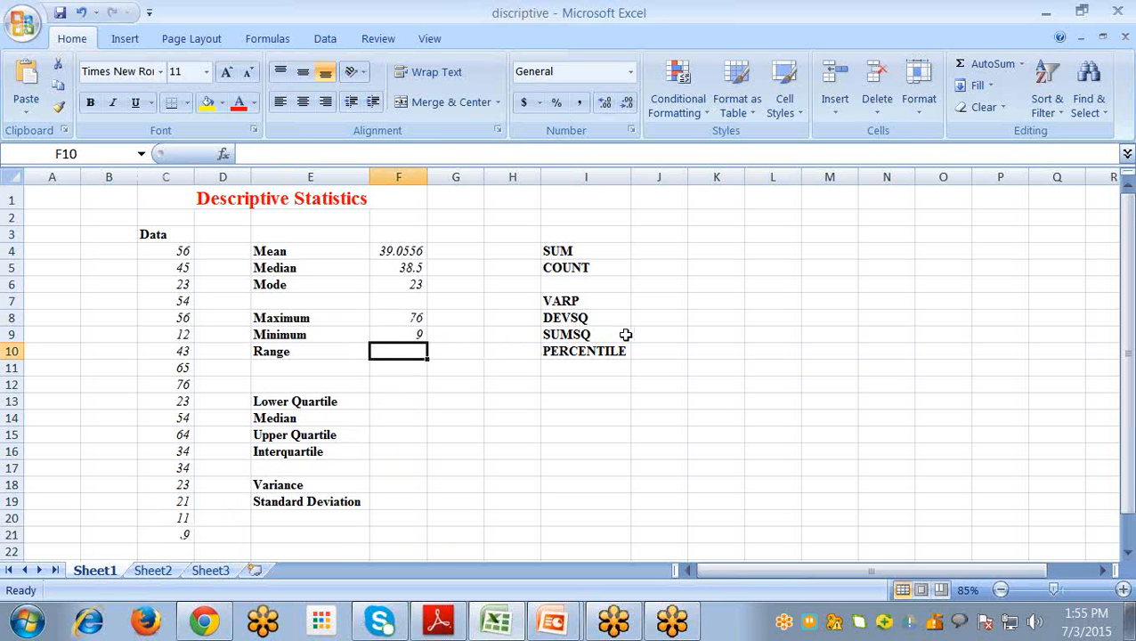
pyautogui.write('=')
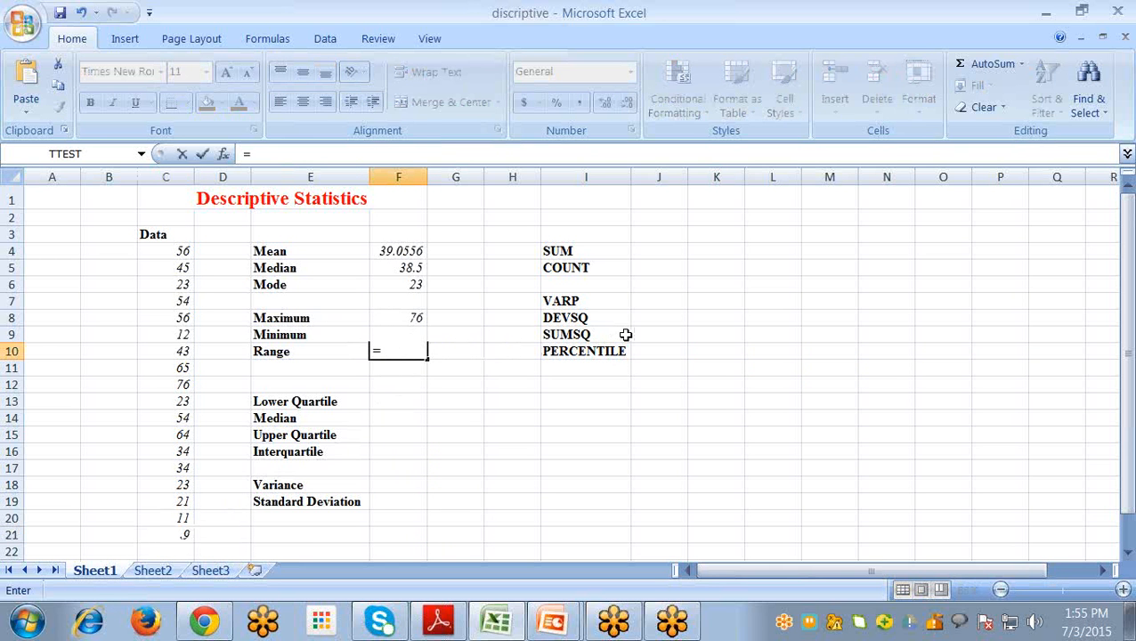
pyautogui.click(399, 317)
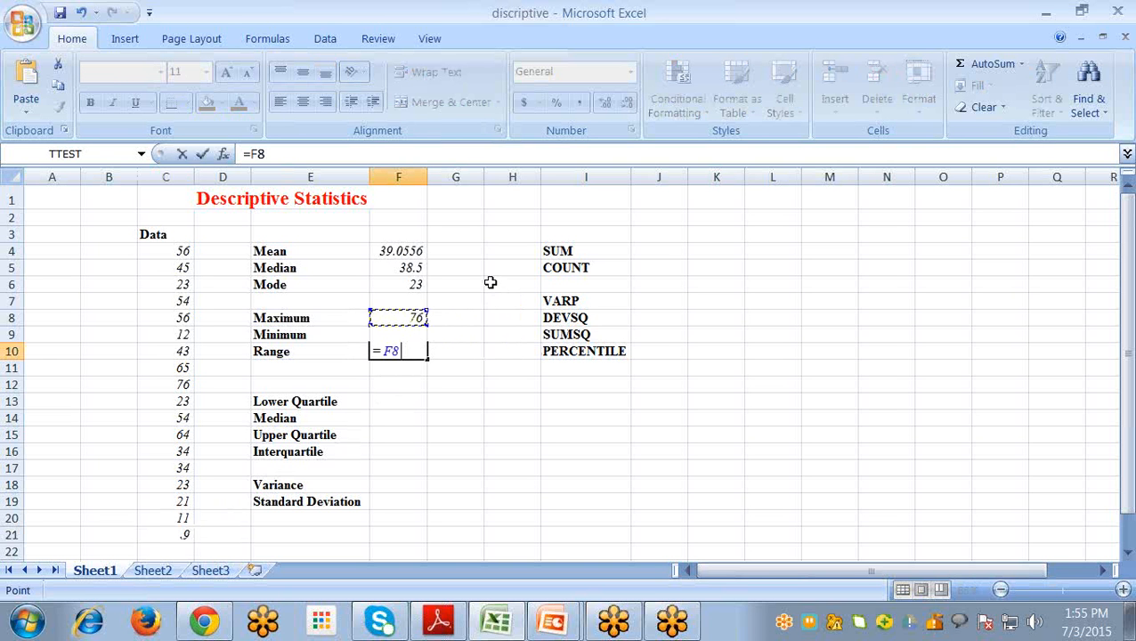
pyautogui.write('-')
pyautogui.click(398, 333)
pyautogui.click(12, 340)
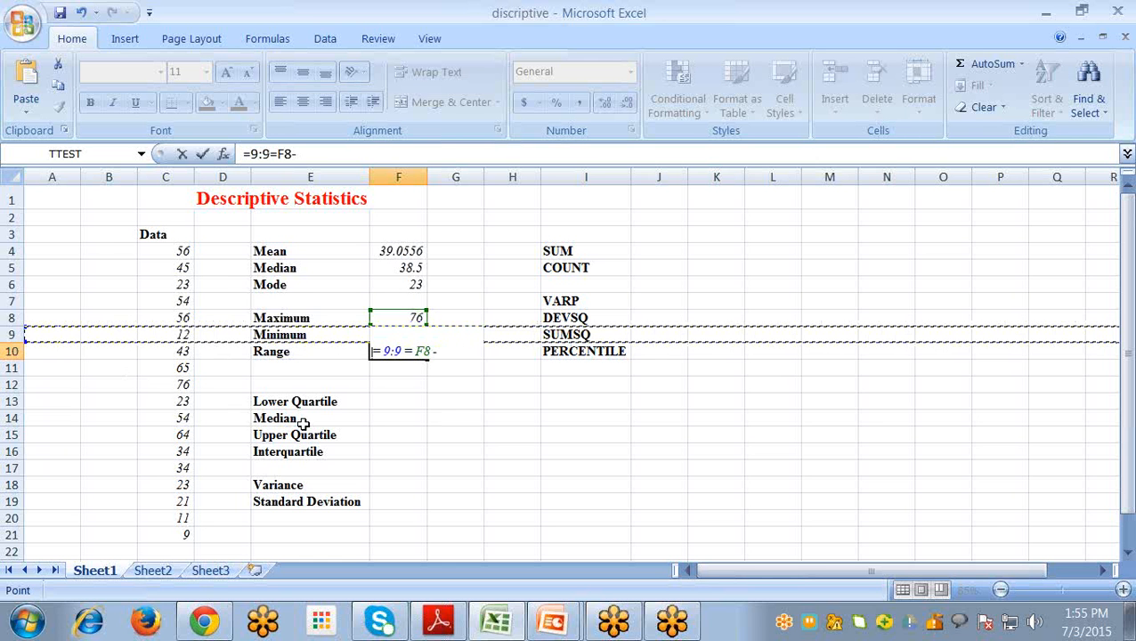
pyautogui.hotkey('ctrl', 'z')
pyautogui.click(406, 349)
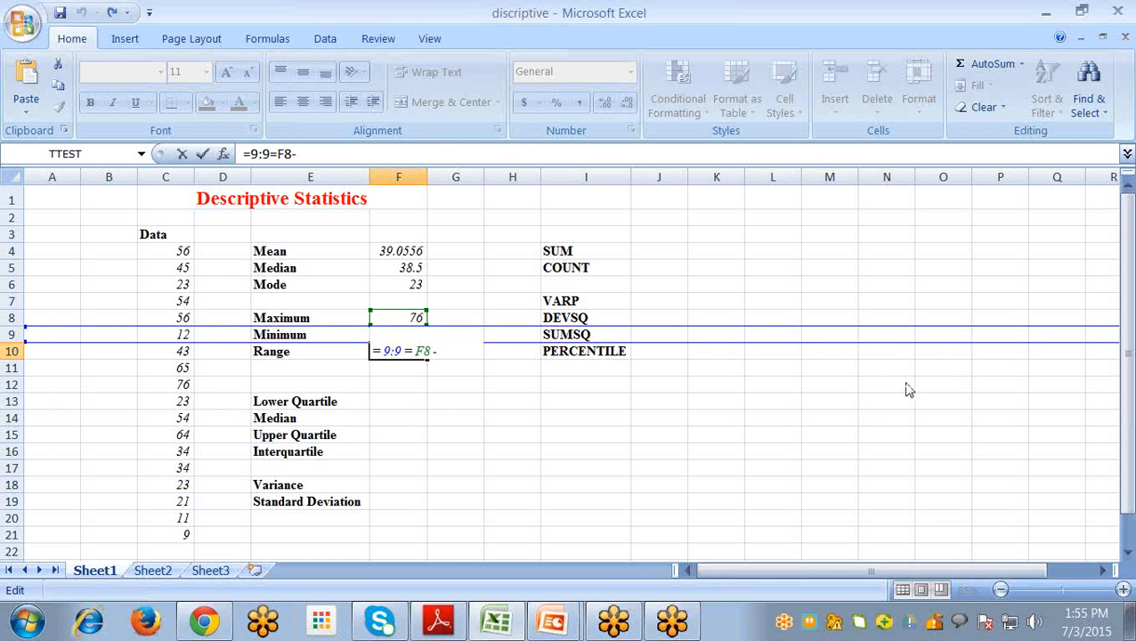
pyautogui.press('Escape')
# Step: Calculate the data range in F11 by subtracting the minimum in F9 from the maximum in F8
pyautogui.click(387, 367)
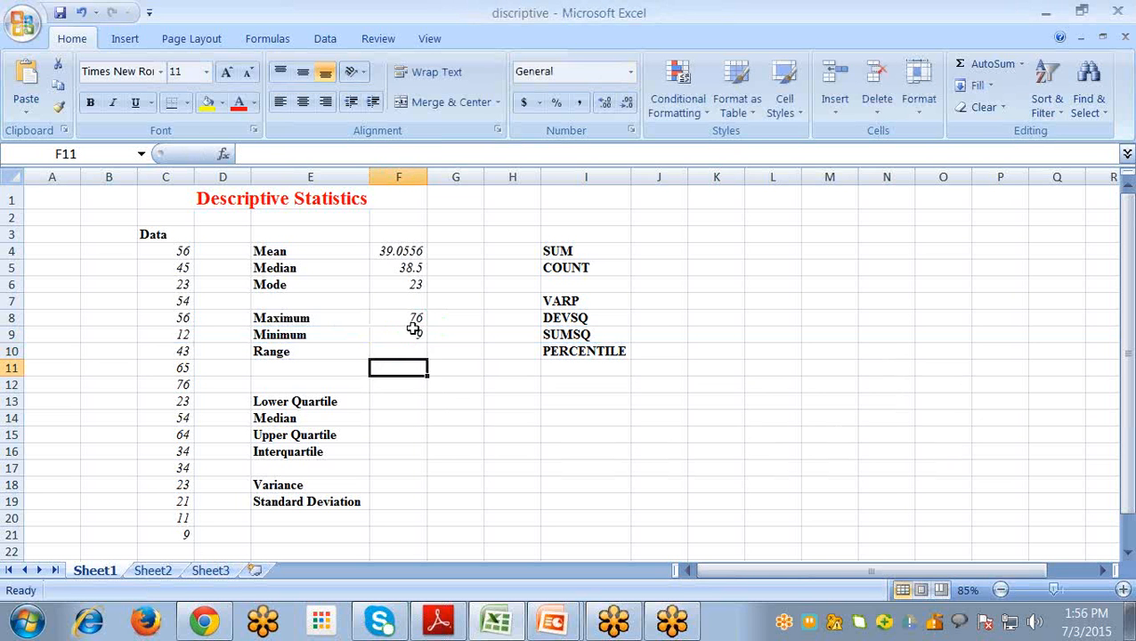
pyautogui.write('=')
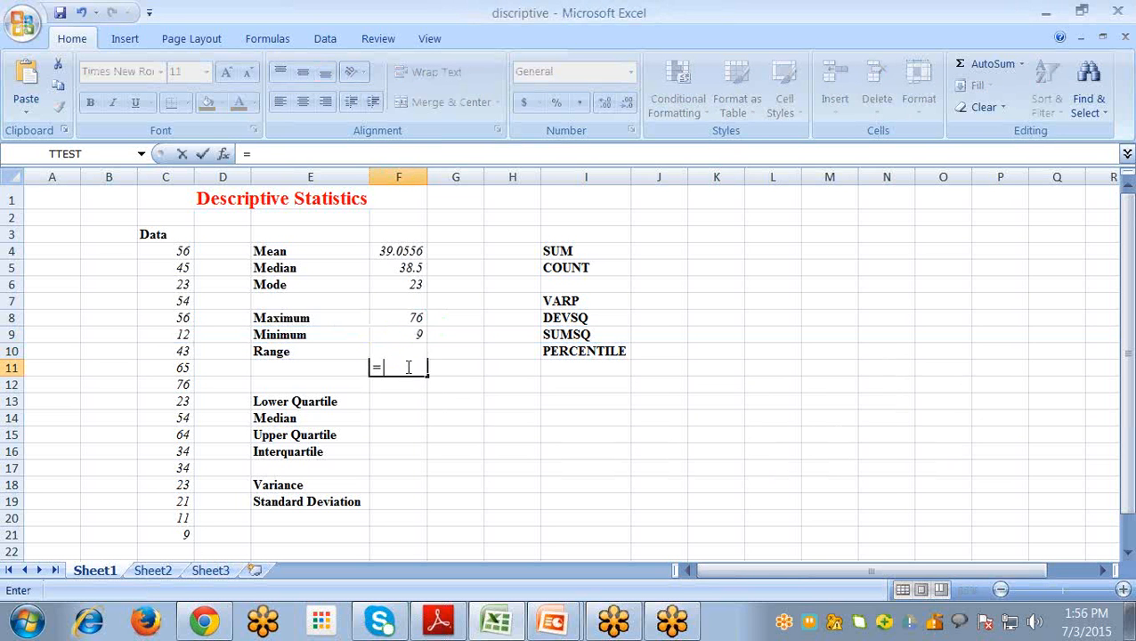
pyautogui.click(407, 321)
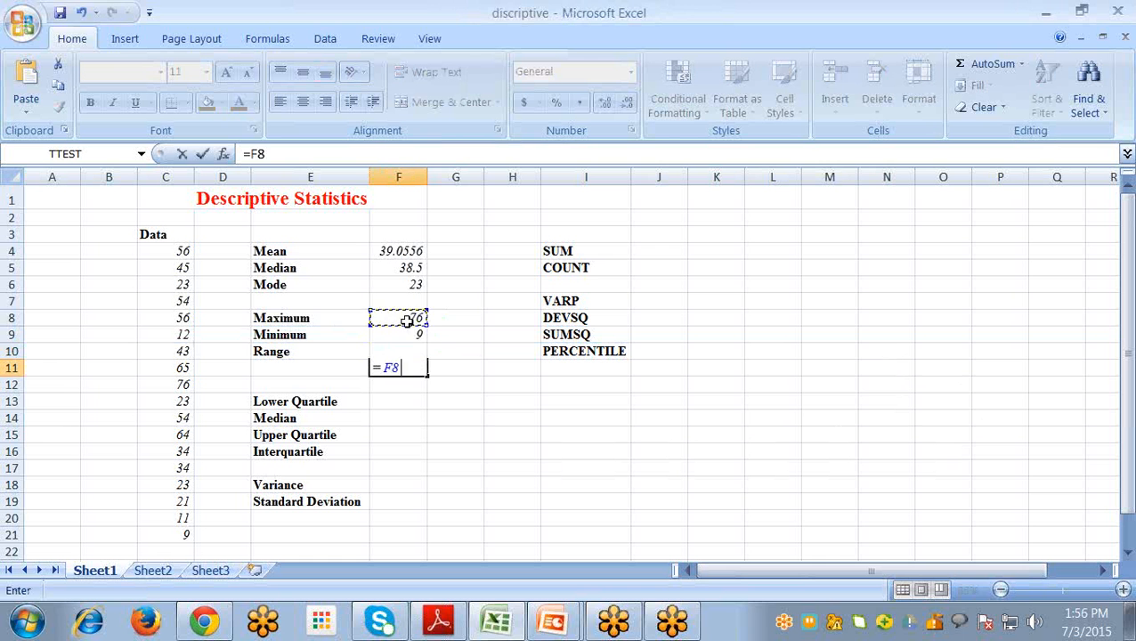
pyautogui.write('-')
pyautogui.click(412, 334)
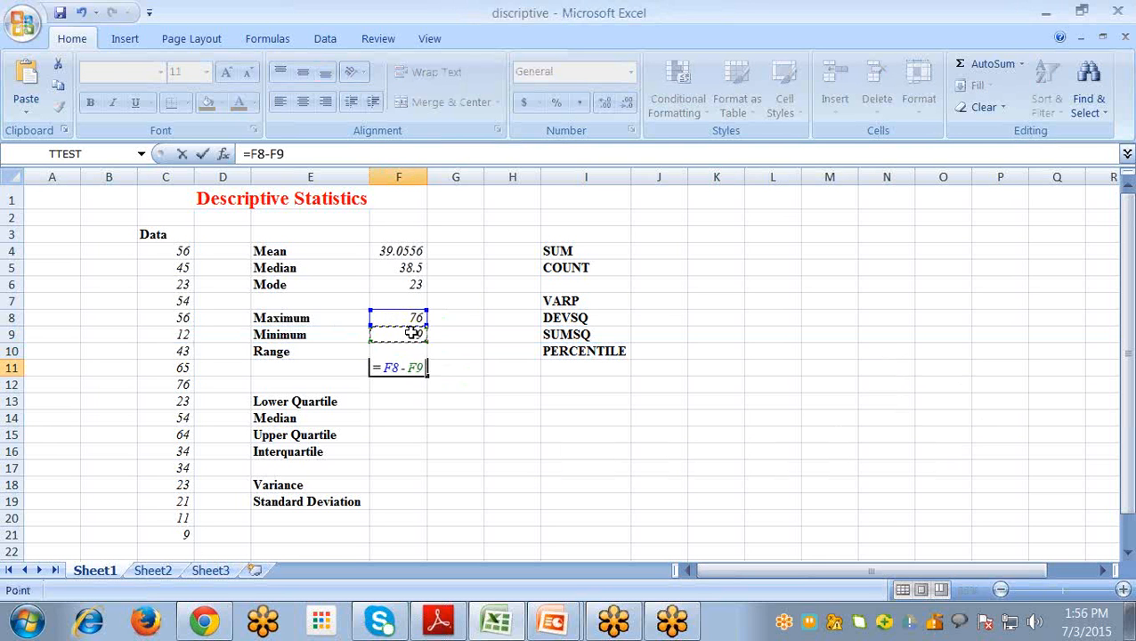
pyautogui.press('Return')
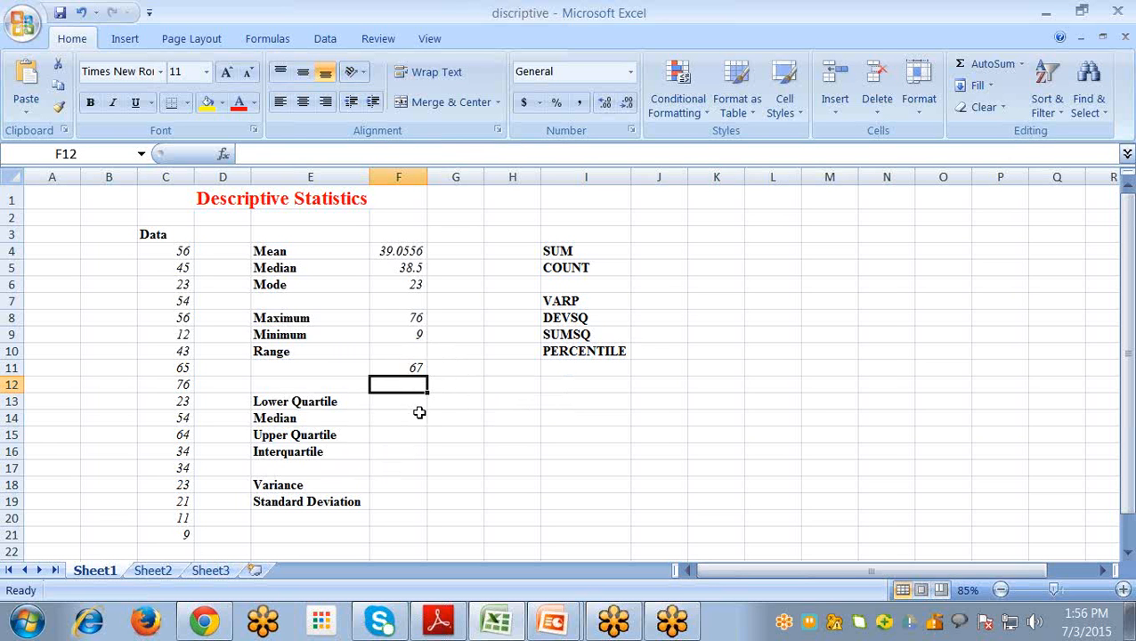
# Step: Calculate the lower quartile in F13 with the QUARTILE function over C4:C21 and quart 1
pyautogui.click(299, 401)
pyautogui.click(400, 400)
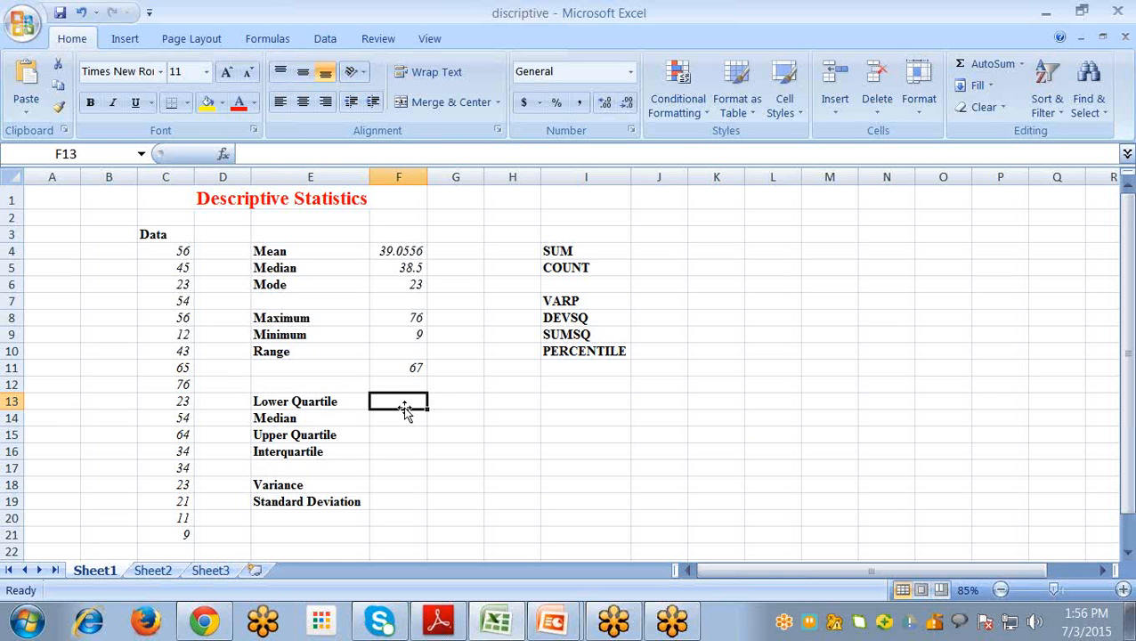
pyautogui.write('=')
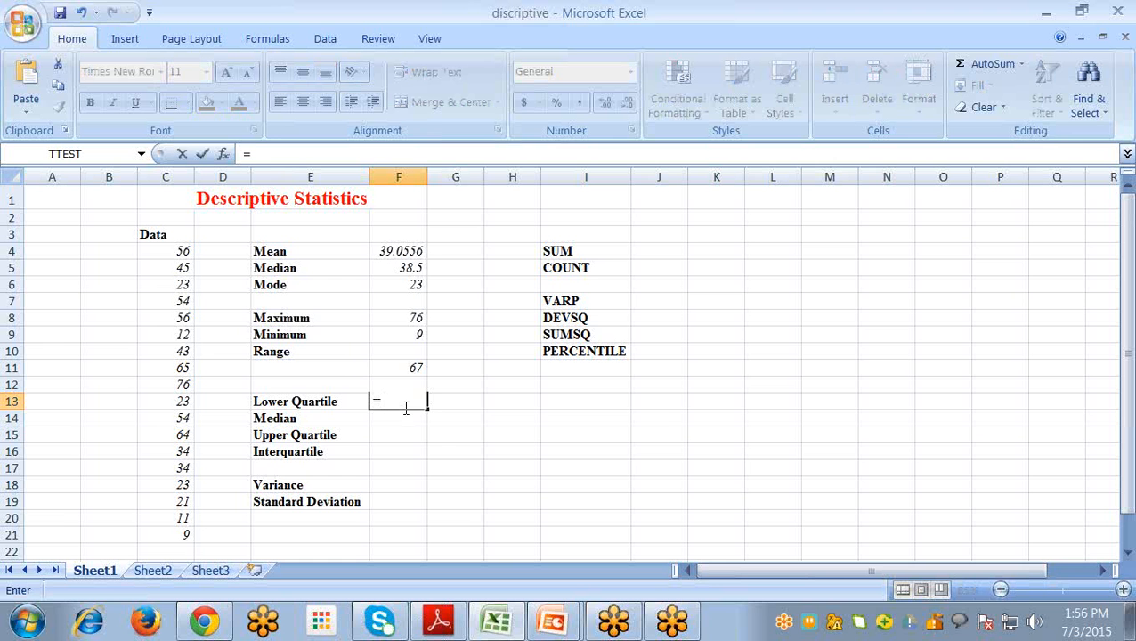
pyautogui.write('q')
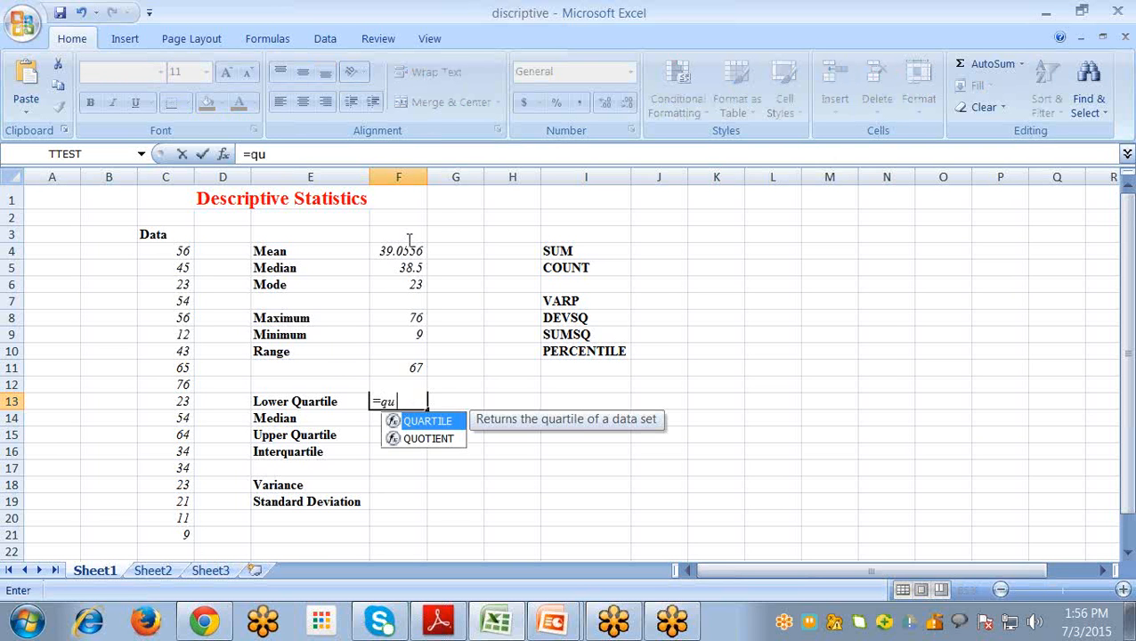
pyautogui.write('u')
pyautogui.doubleClick(458, 422)
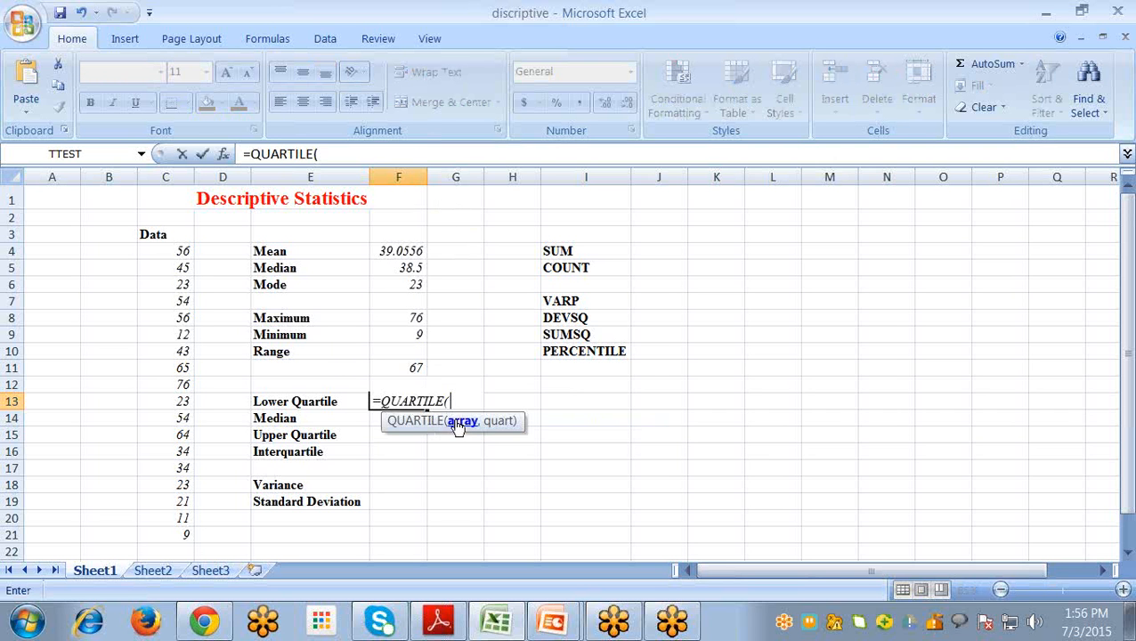
pyautogui.moveTo(169, 253); pyautogui.dragTo(147, 534)
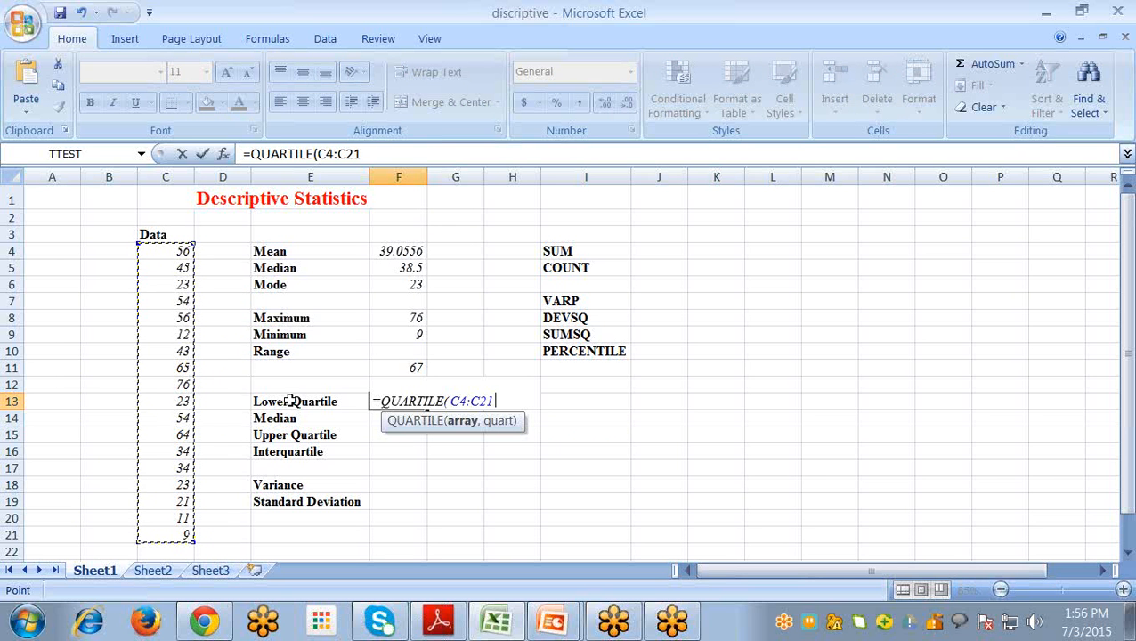
pyautogui.write(',1')
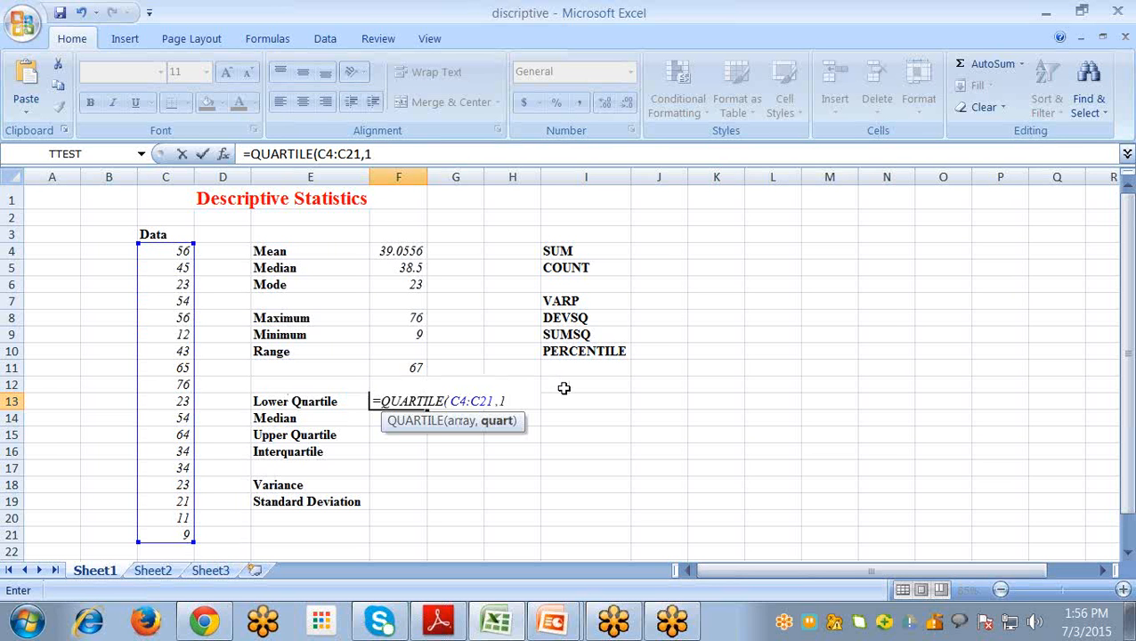
pyautogui.press('Return')
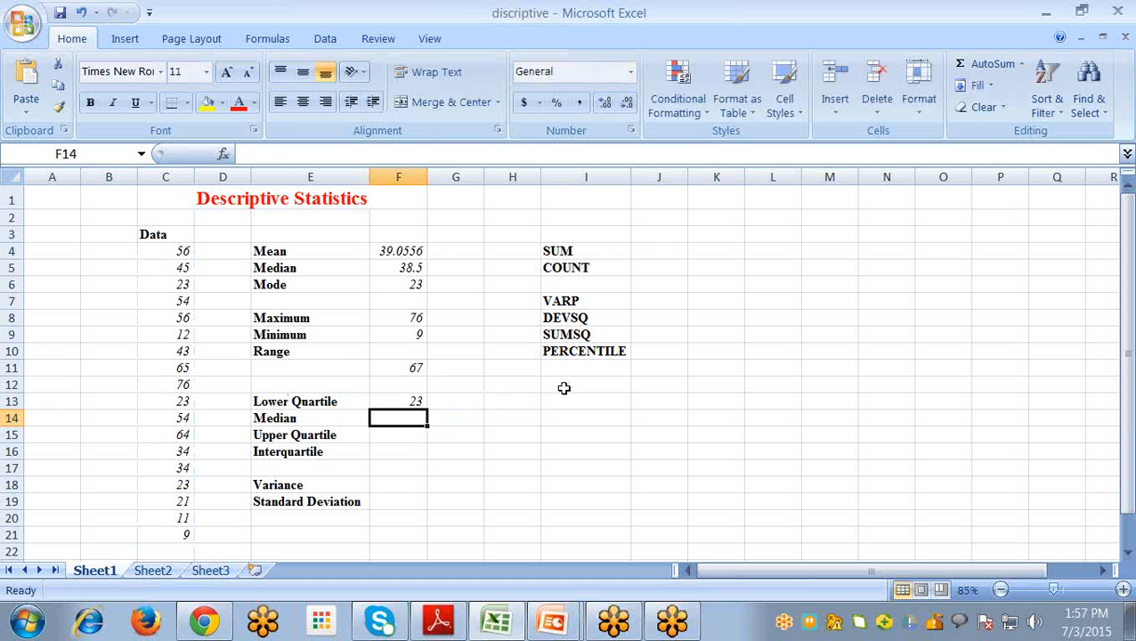
pyautogui.click(385, 401)
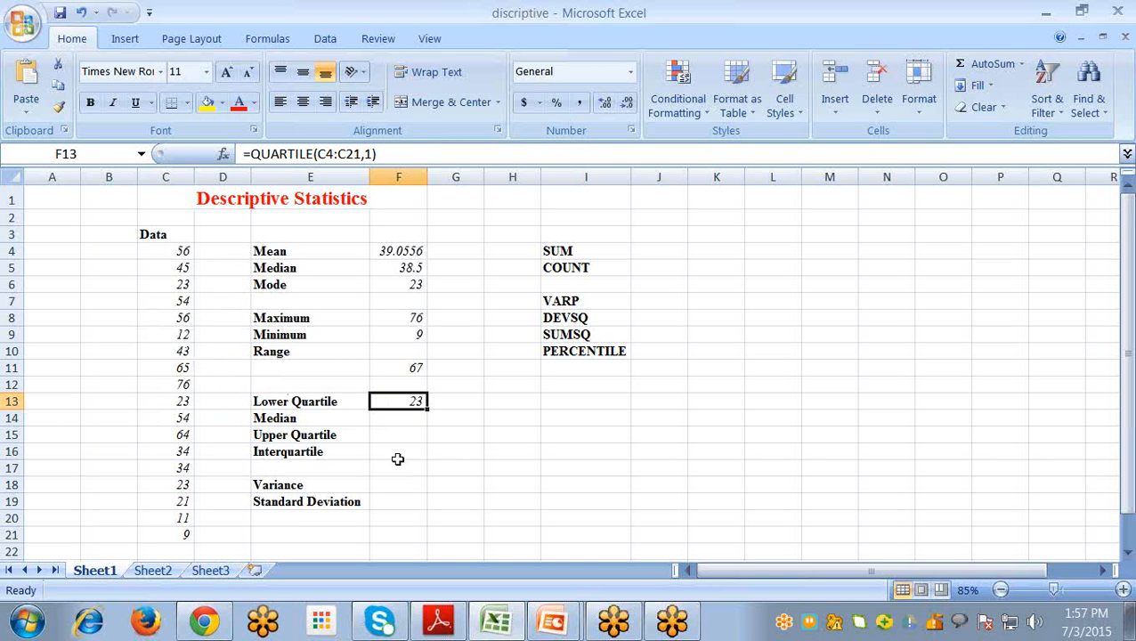
# Step: Calculate the median in F14 with the QUARTILE function over C4:C21 and quart 2, and compare it with the MEDIAN formula in F5
pyautogui.click(381, 423)
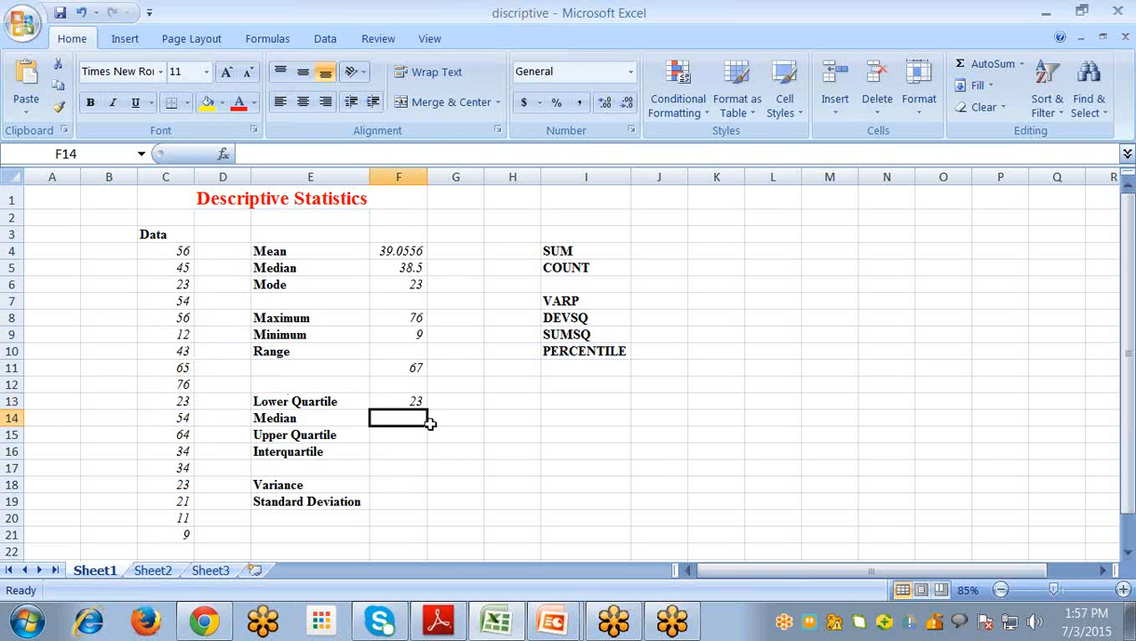
pyautogui.write('=')
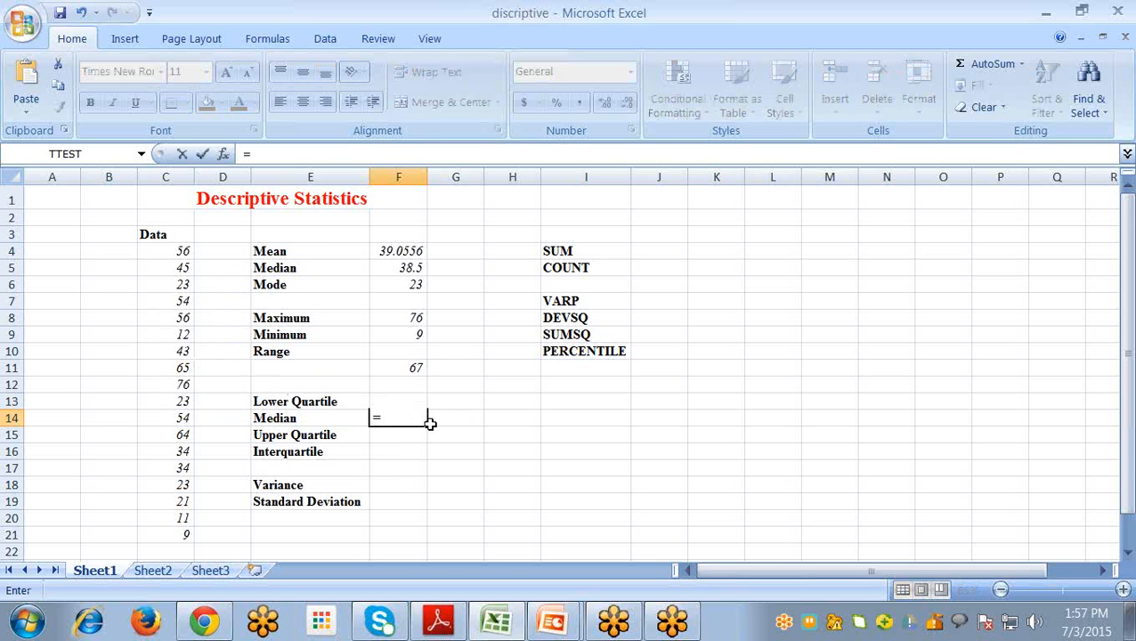
pyautogui.write('q')
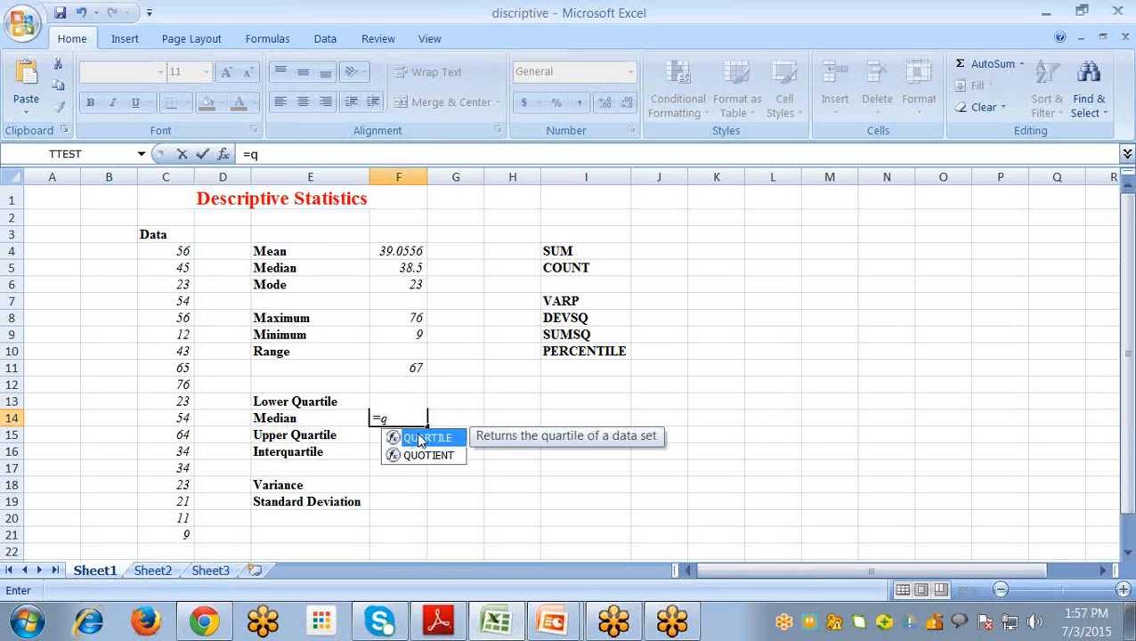
pyautogui.doubleClick(421, 439)
pyautogui.moveTo(164, 255); pyautogui.dragTo(190, 537)
pyautogui.write(',')
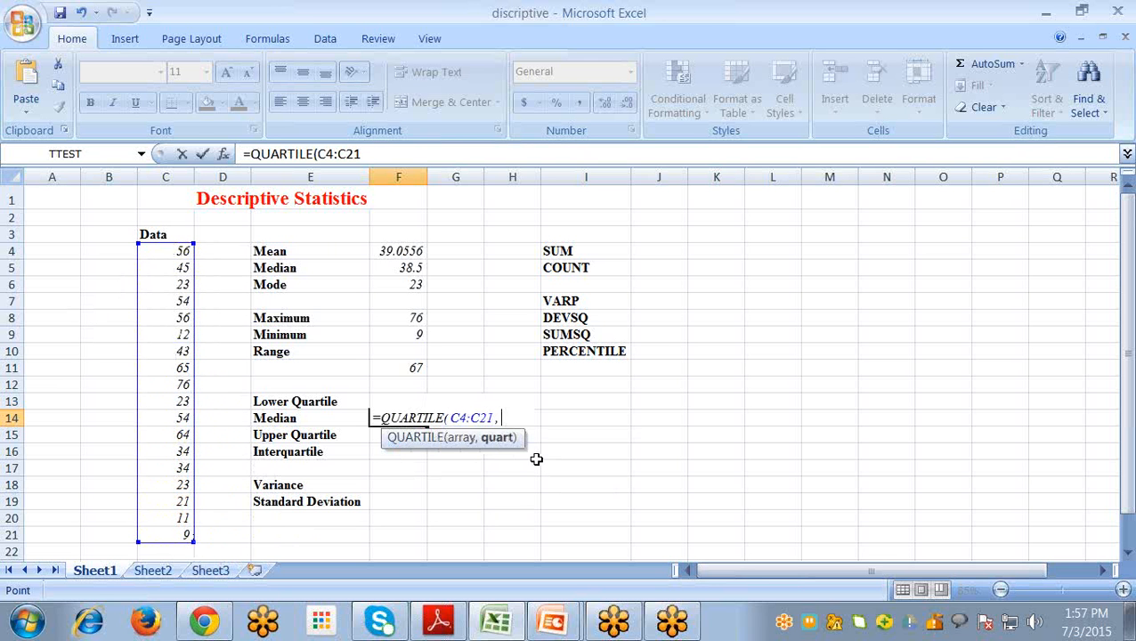
pyautogui.write('2')
pyautogui.press('Return')
pyautogui.click(404, 418)
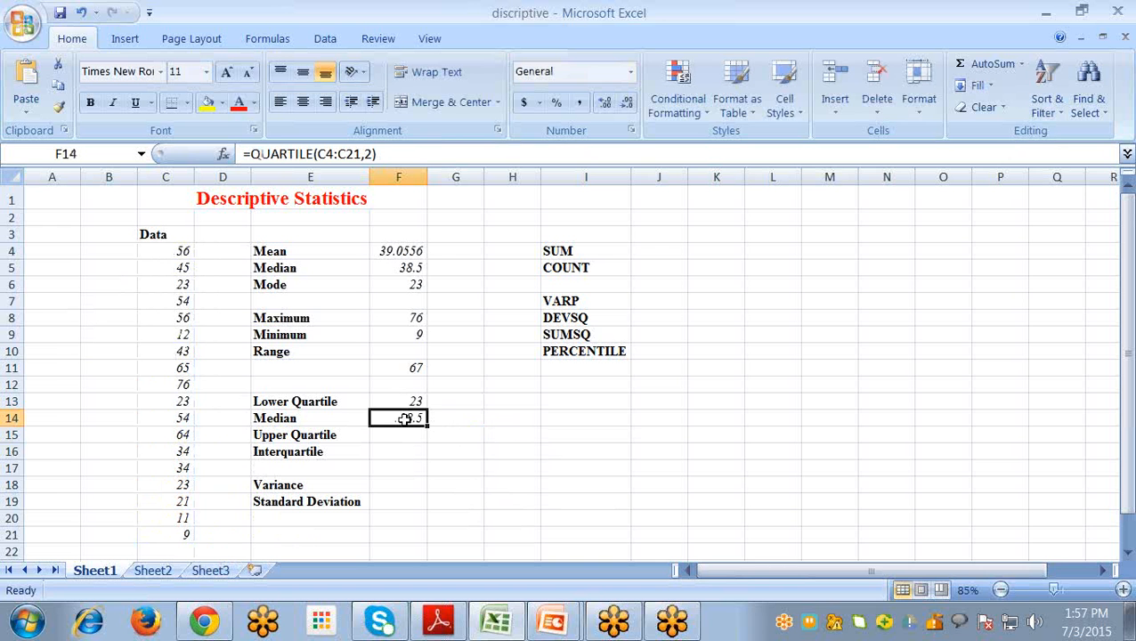
pyautogui.click(402, 269)
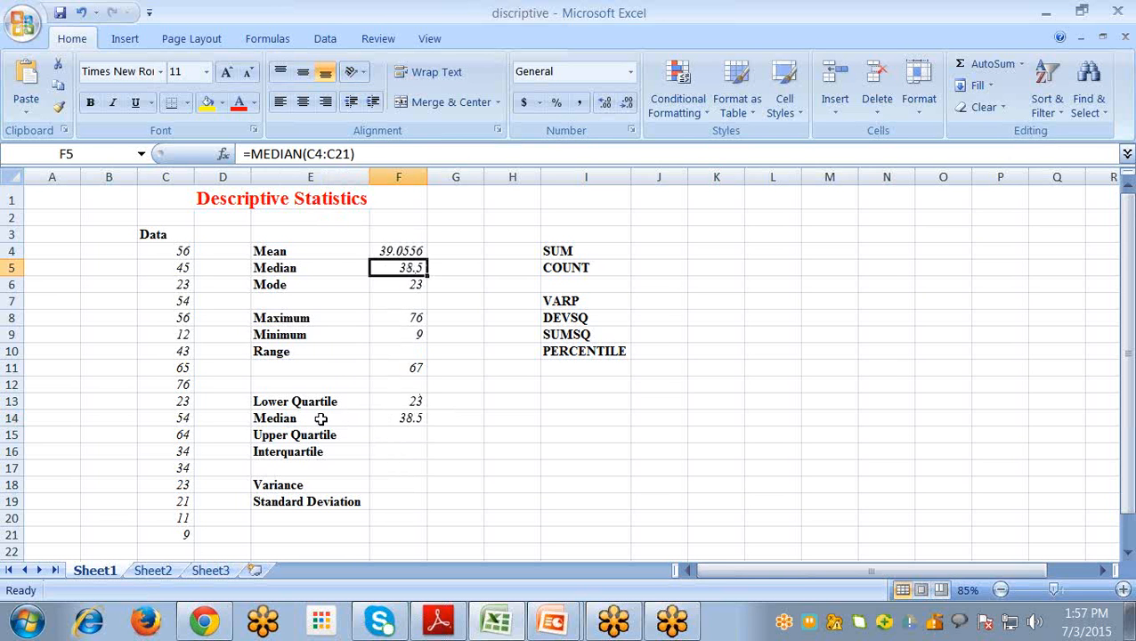
pyautogui.click(384, 421)
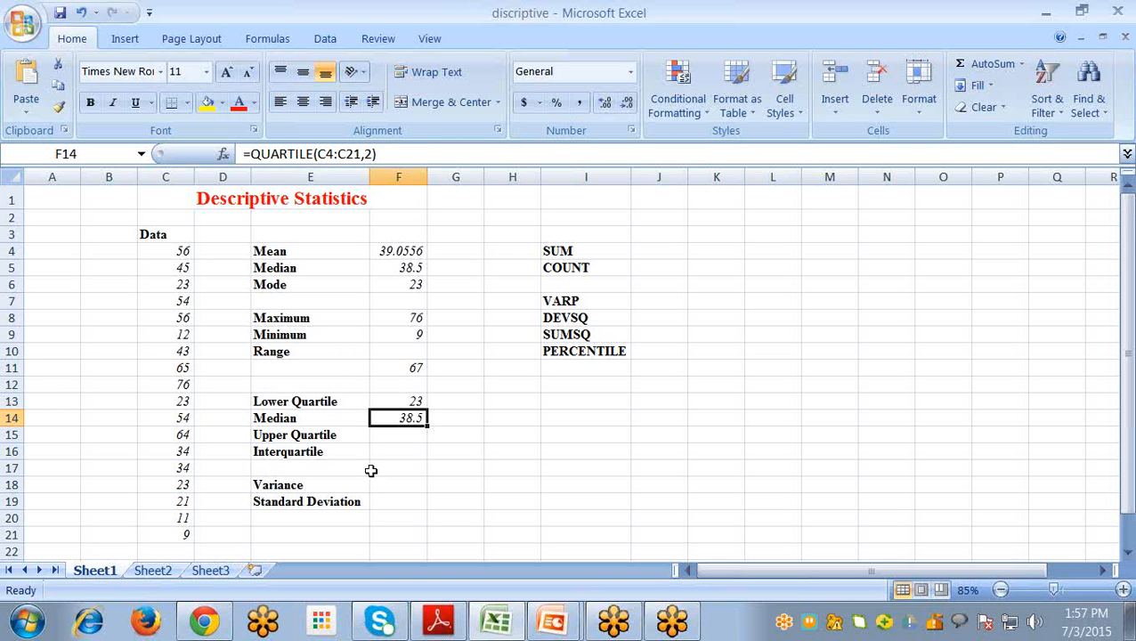
# Step: Calculate the upper quartile in F15 with the QUARTILE function over C4:C21 and quart 3
pyautogui.click(381, 436)
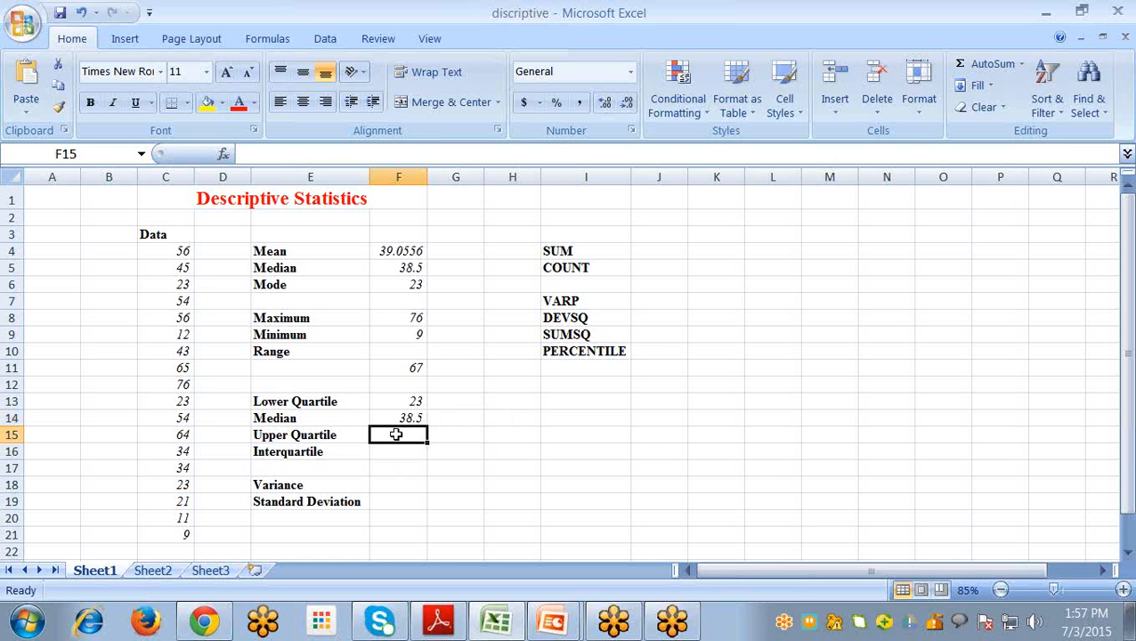
pyautogui.write('=q')
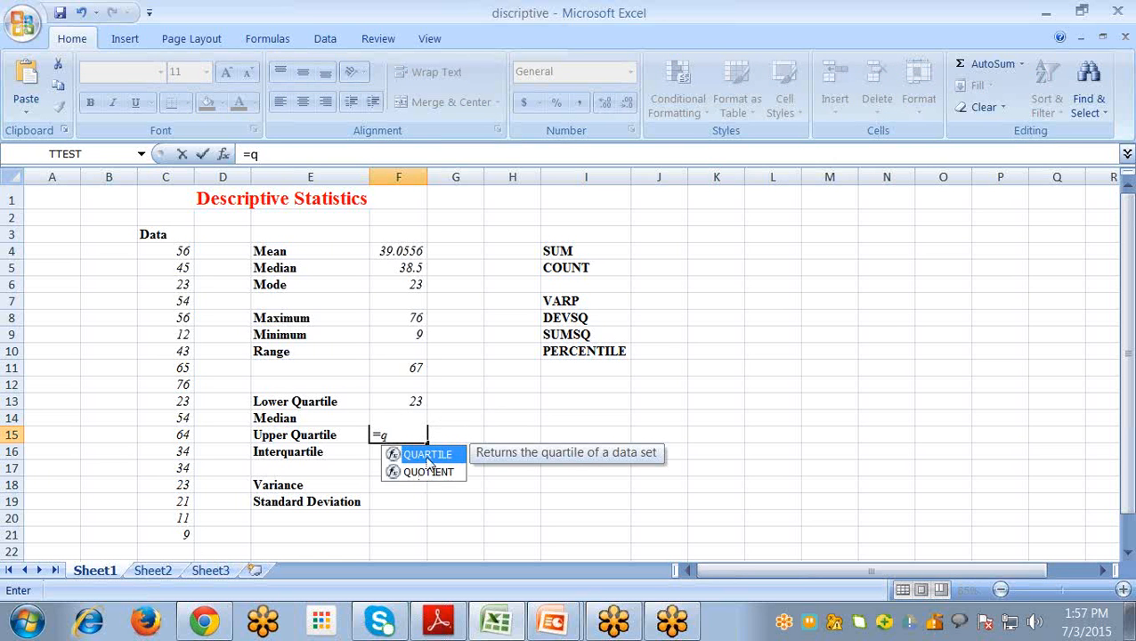
pyautogui.doubleClick(433, 456)
pyautogui.moveTo(181, 253); pyautogui.dragTo(162, 534)
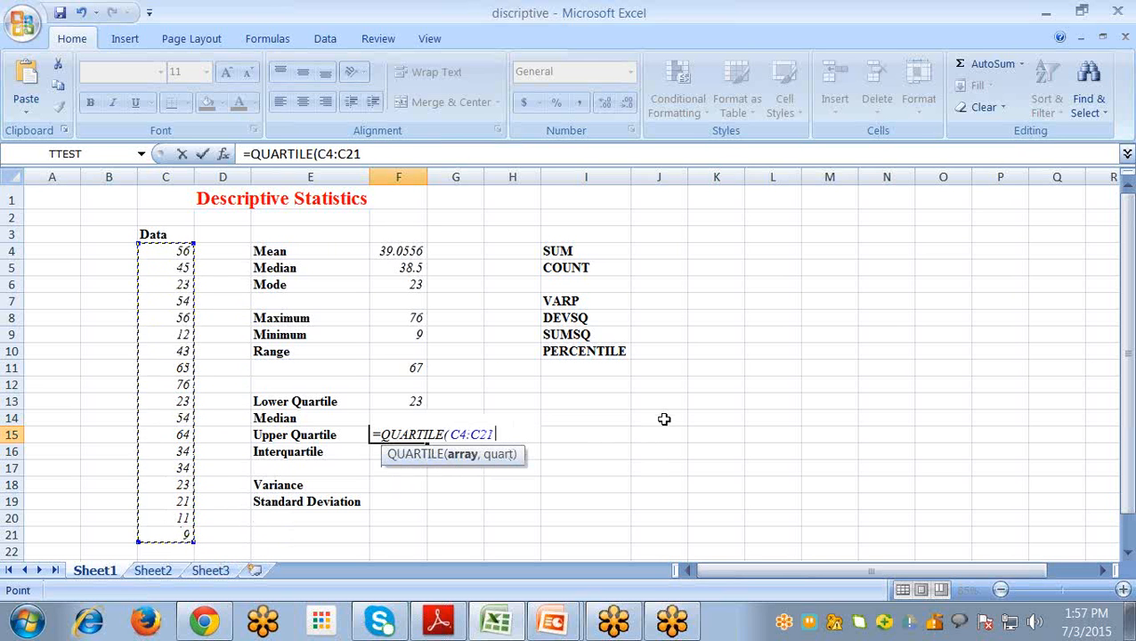
pyautogui.write(',3')
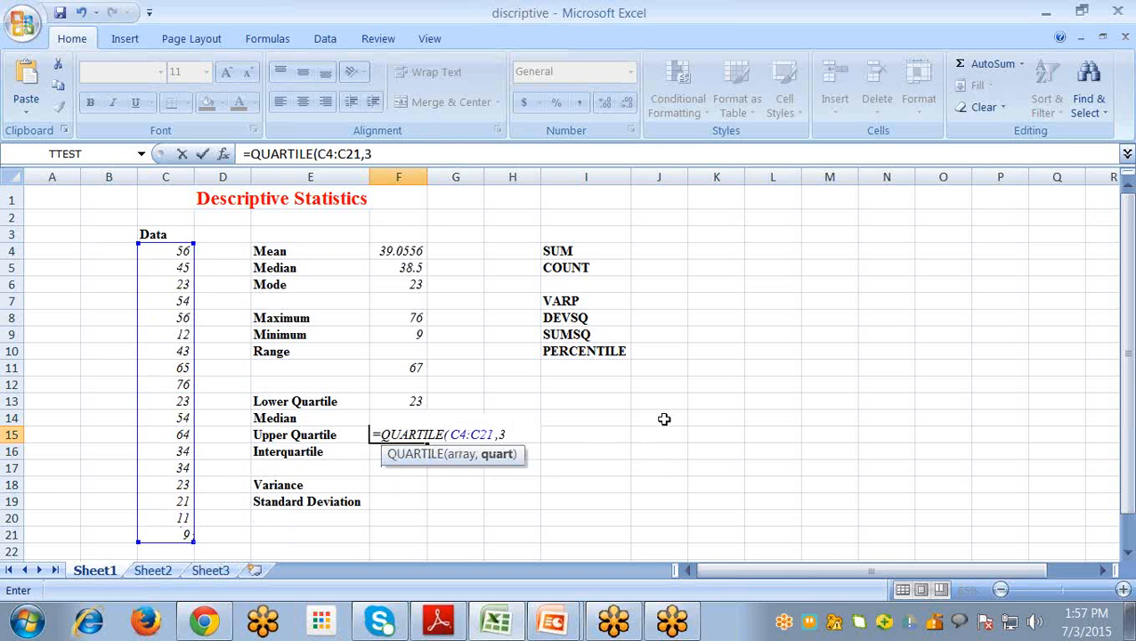
pyautogui.press('Return')
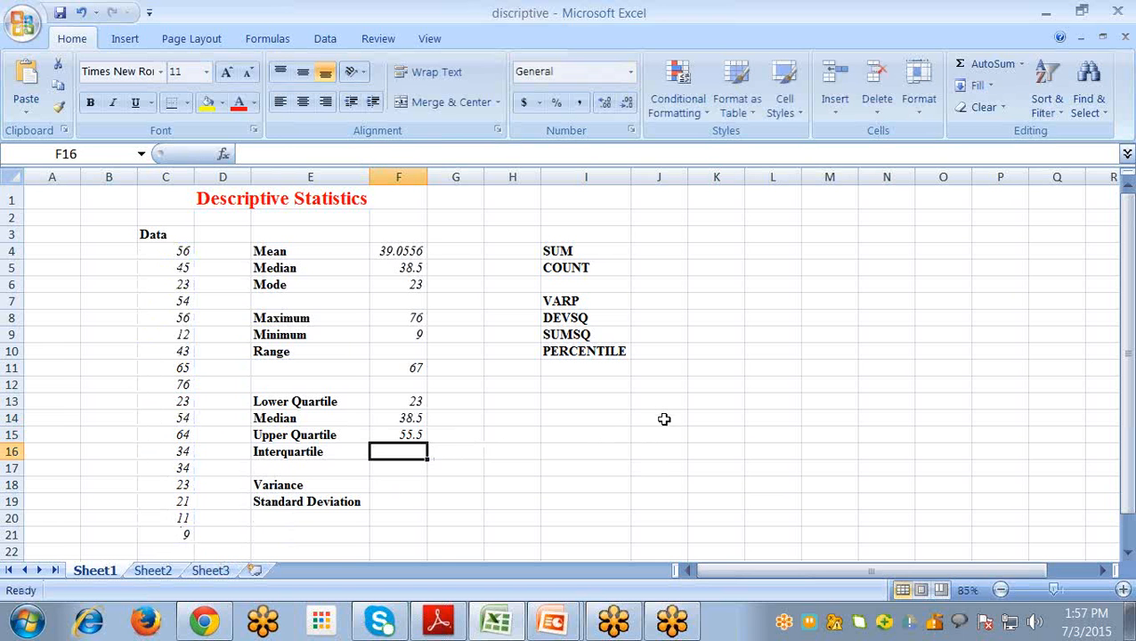
pyautogui.click(389, 437)
pyautogui.click(397, 452)
pyautogui.write('=')
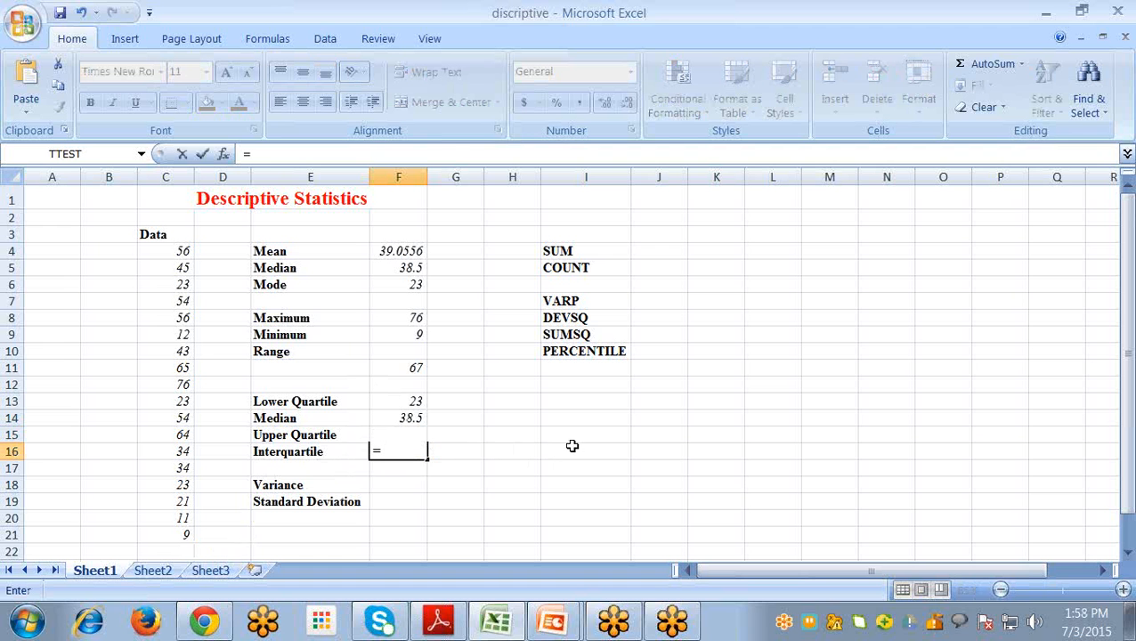
pyautogui.press('BackSpace')
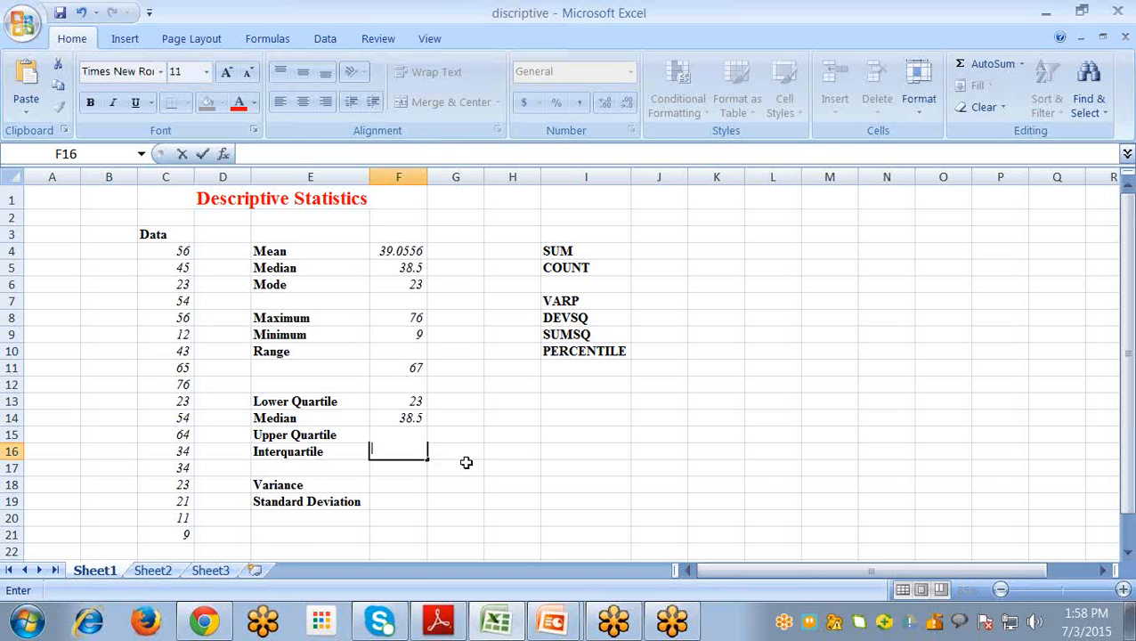
pyautogui.click(454, 472)
pyautogui.click(409, 466)
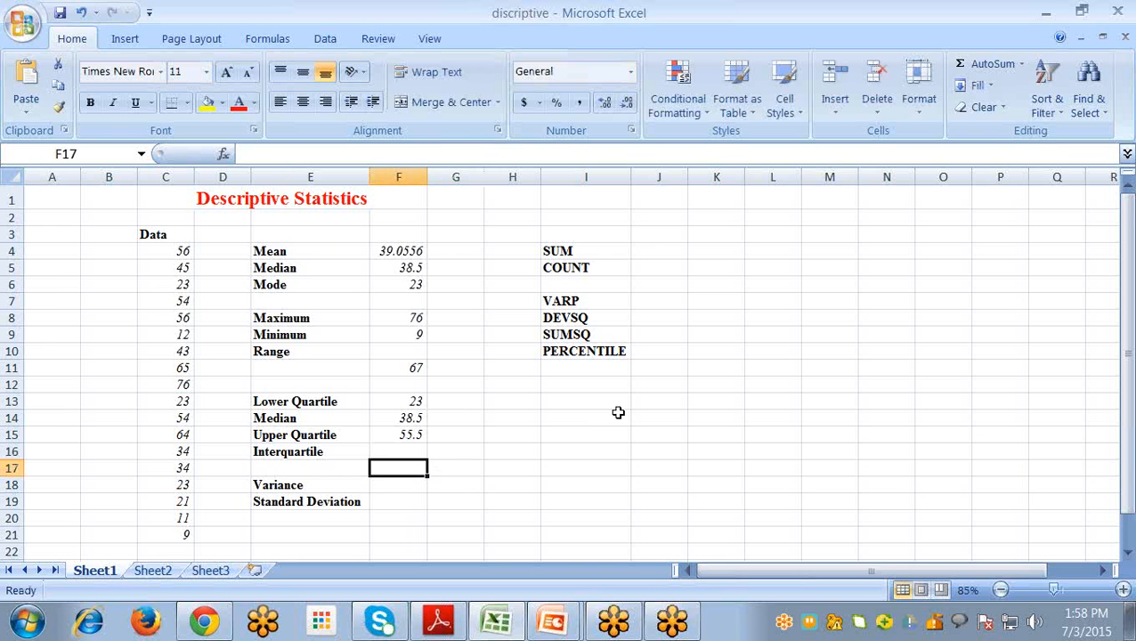
pyautogui.click(436, 451)
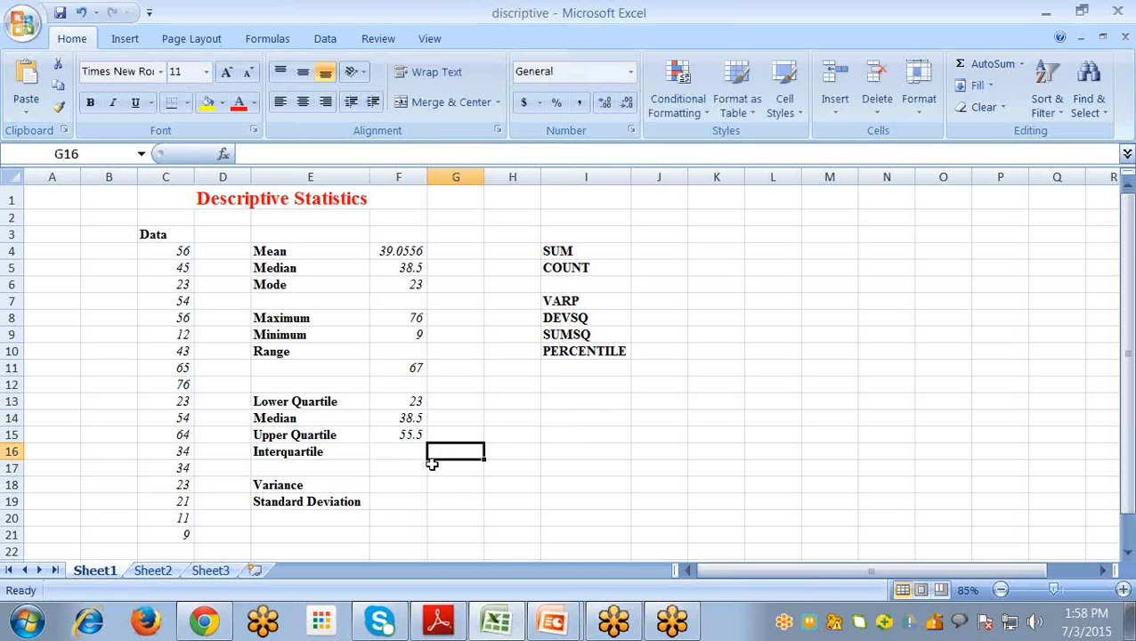
# Step: Calculate the interquartile range in G16 by subtracting the lower quartile in F13 from the upper quartile in F15
pyautogui.write('=')
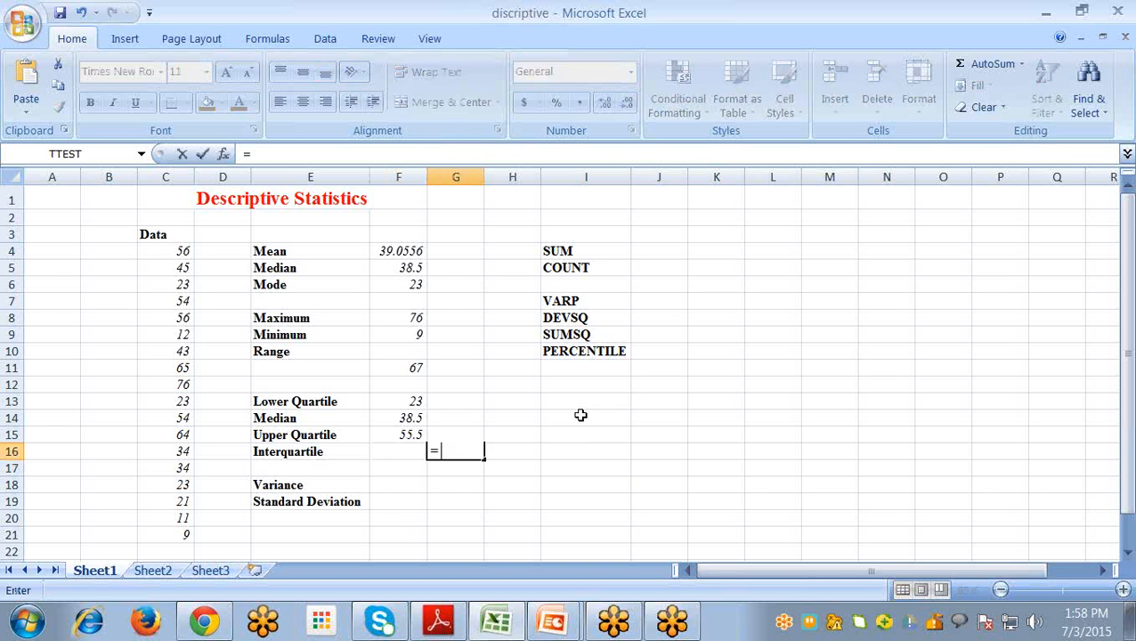
pyautogui.click(409, 435)
pyautogui.write('-')
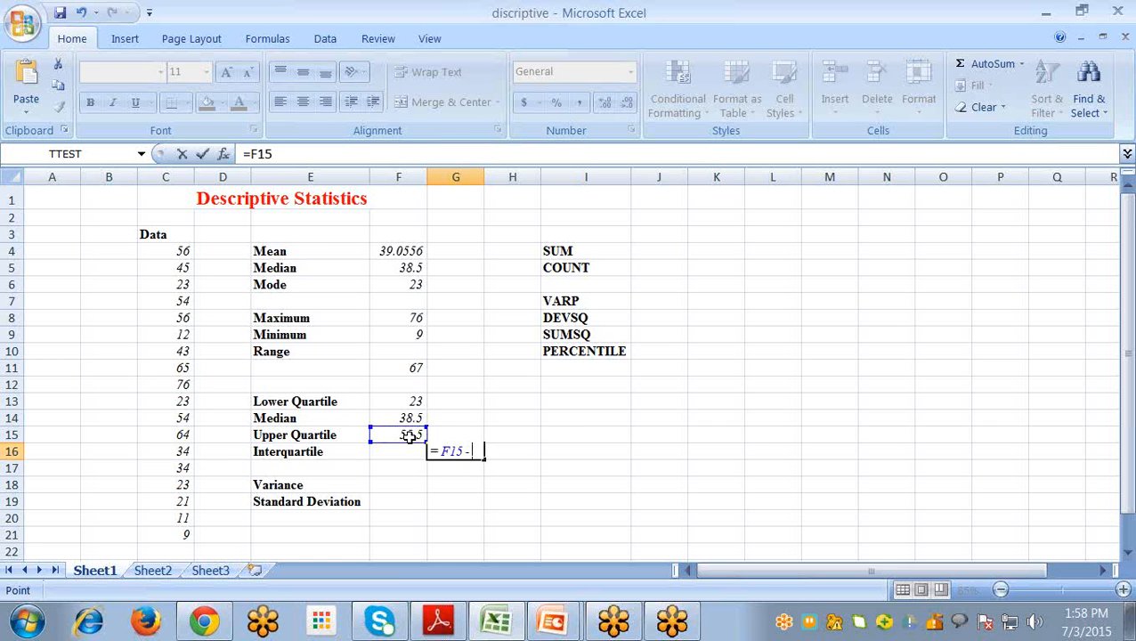
pyautogui.click(415, 402)
pyautogui.press('Return')
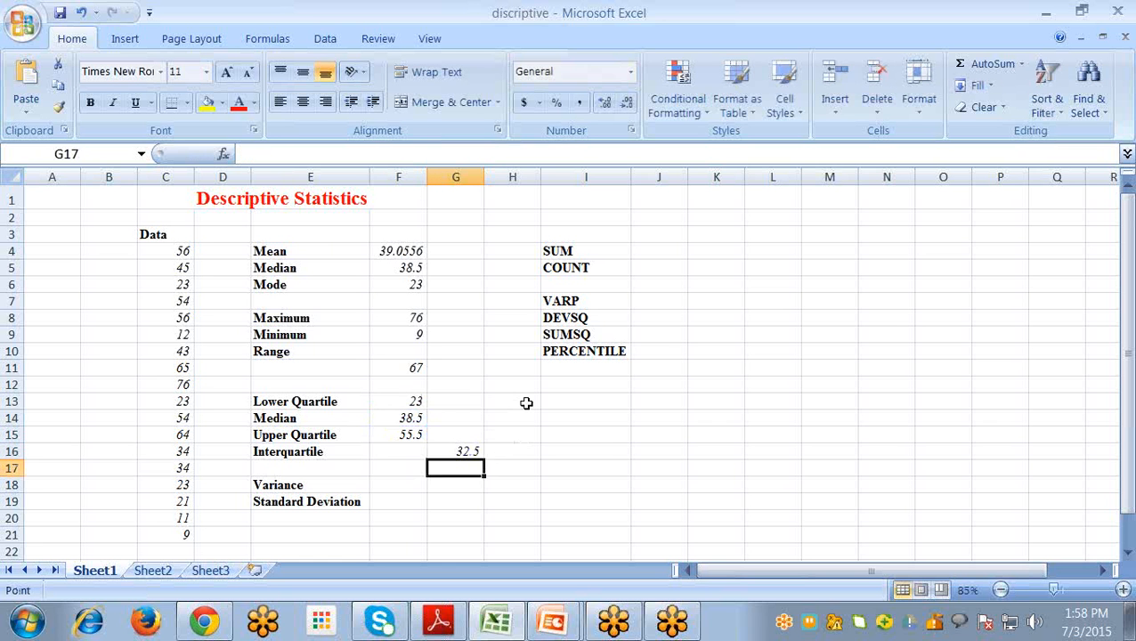
pyautogui.click(451, 451)
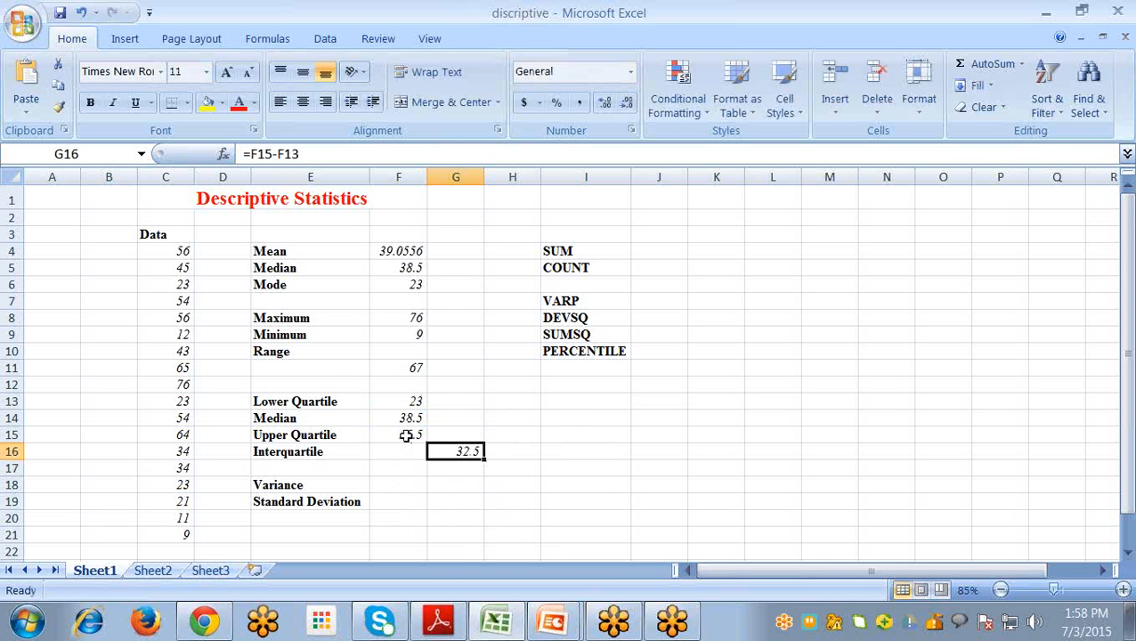
# Step: Calculate the sample variance in F18 with the VAR function over C4:C21
pyautogui.click(393, 488)
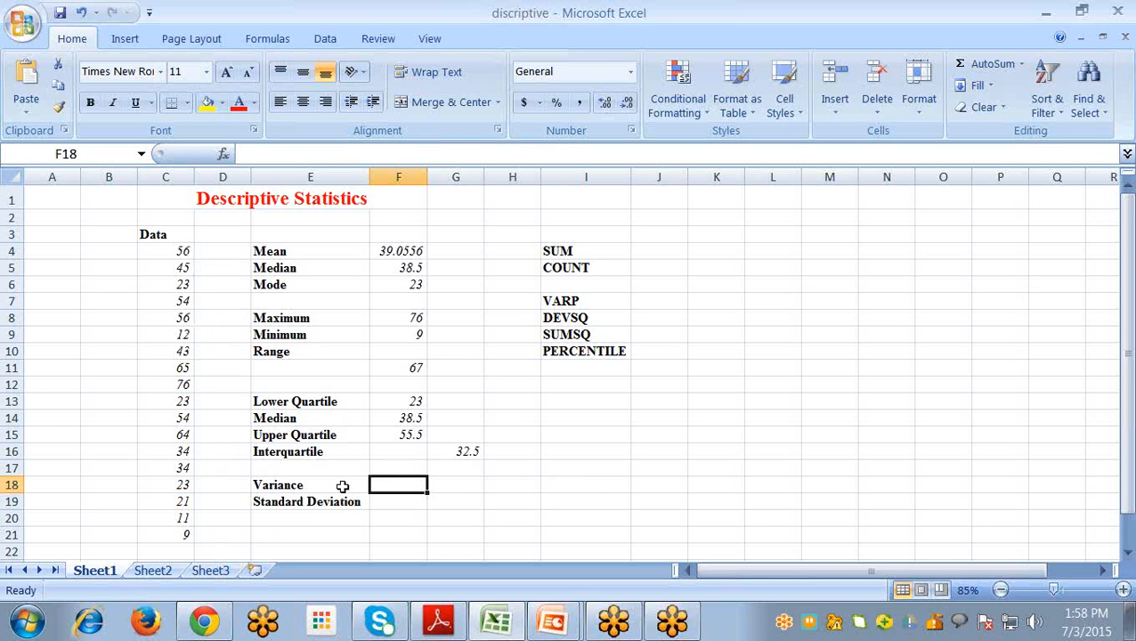
pyautogui.write('=var')
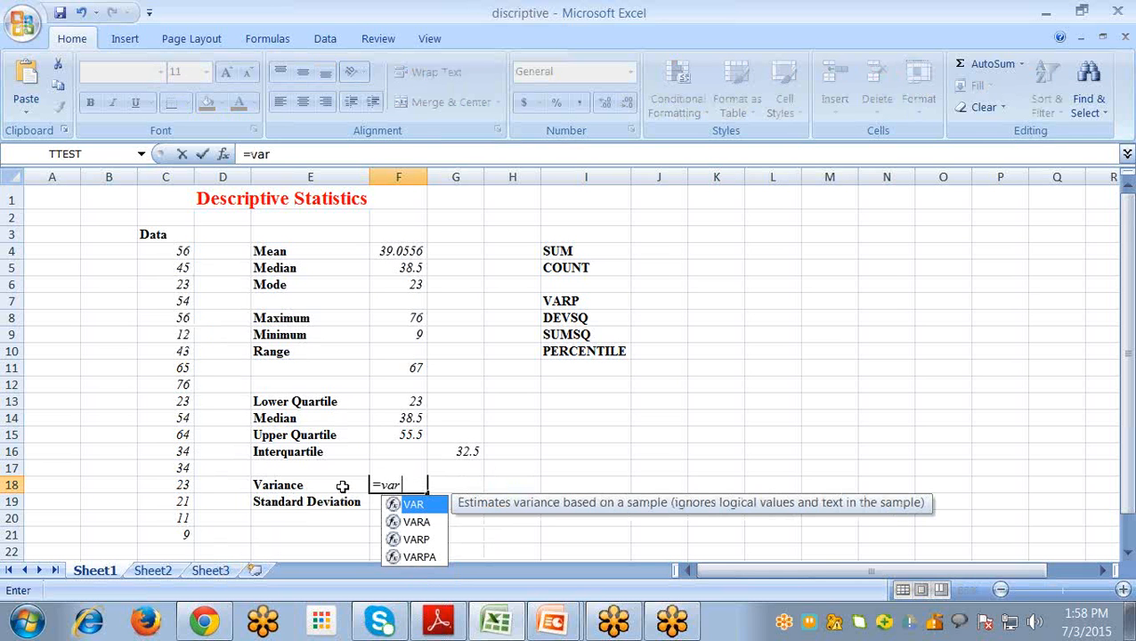
pyautogui.write('(')
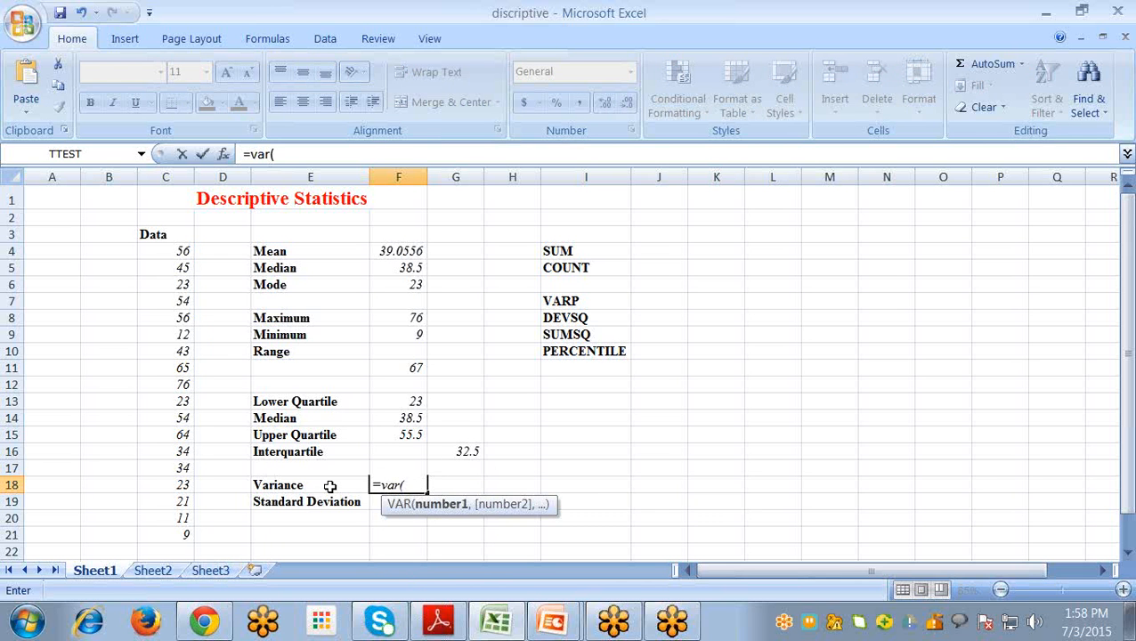
pyautogui.moveTo(170, 247); pyautogui.dragTo(173, 535)
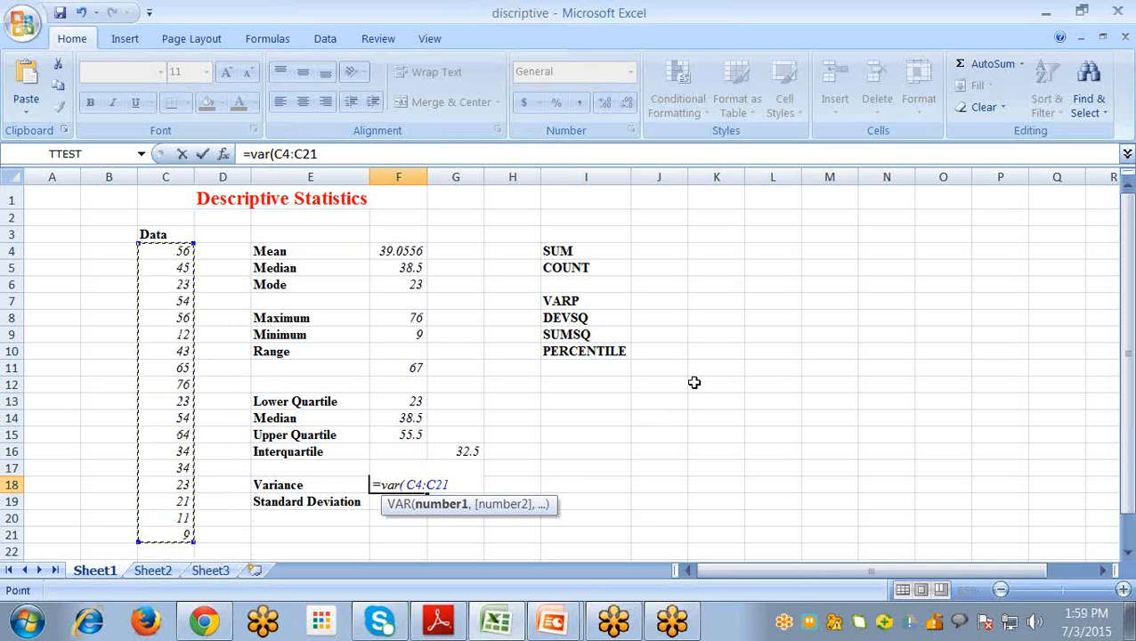
pyautogui.write(')')
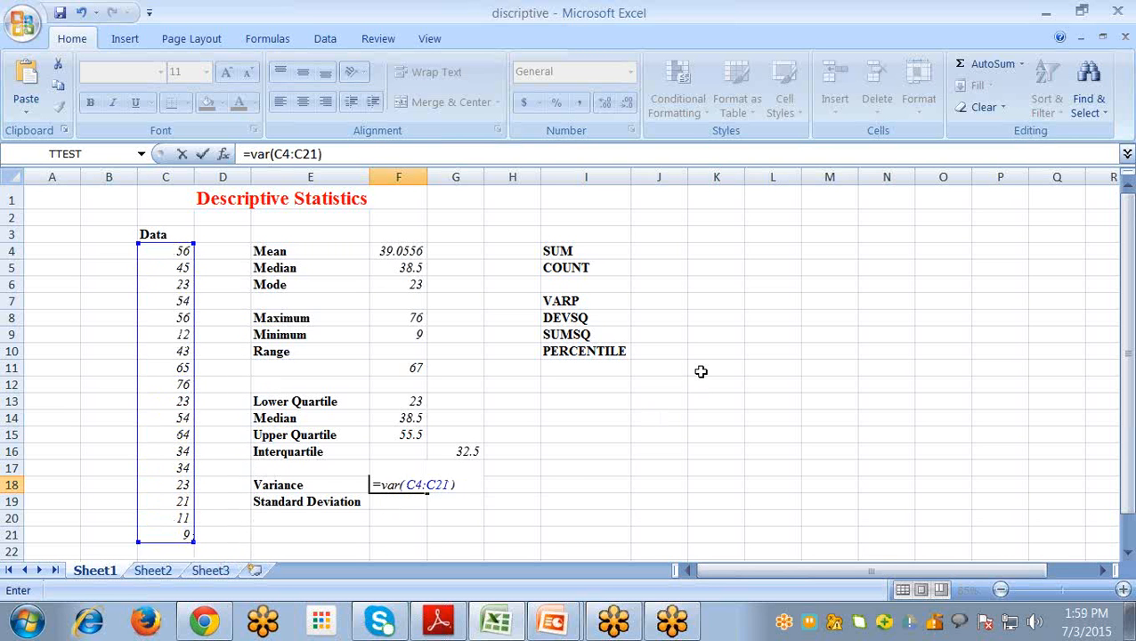
pyautogui.press('Return')
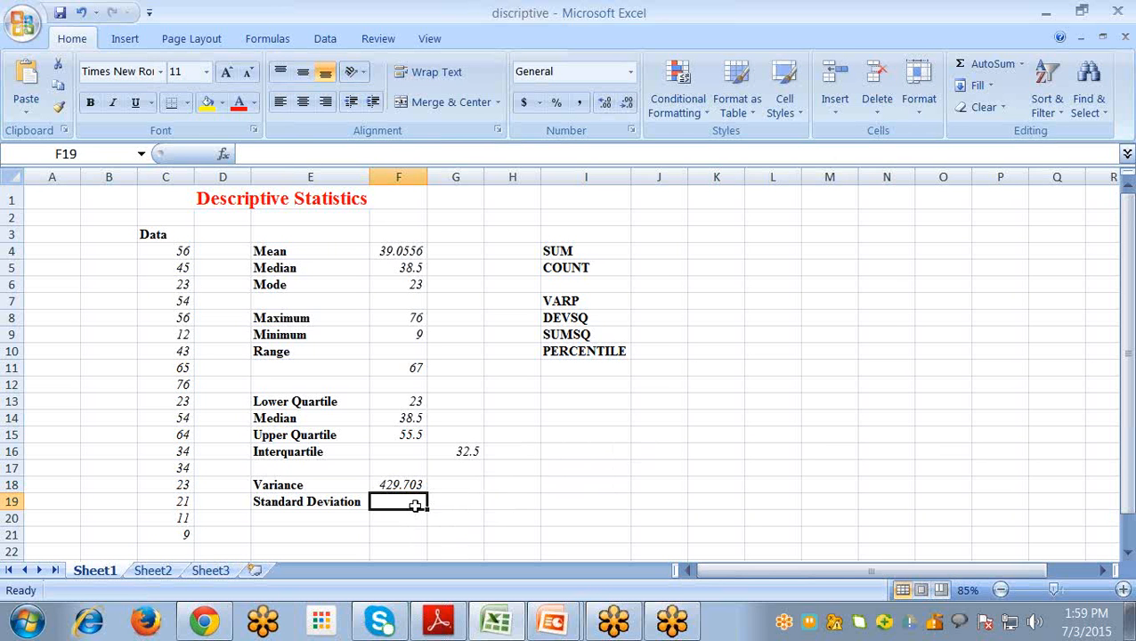
# Step: Calculate the standard deviation in F19 with the STDEV function over C4:C21, and autofit the width of column F
pyautogui.write('=st')
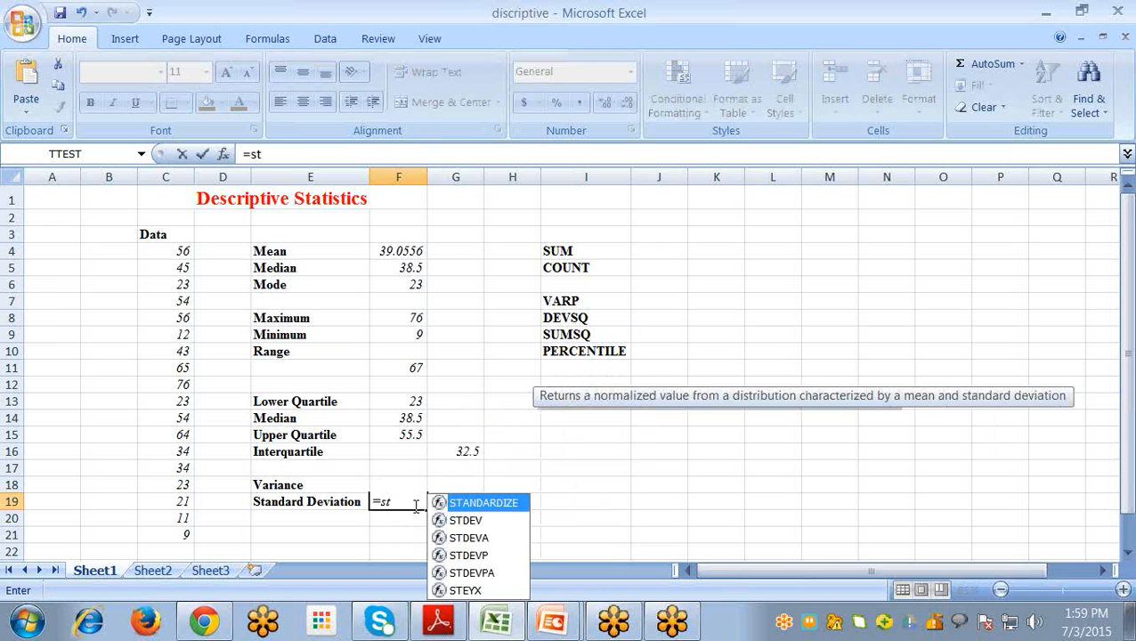
pyautogui.doubleClick(487, 521)
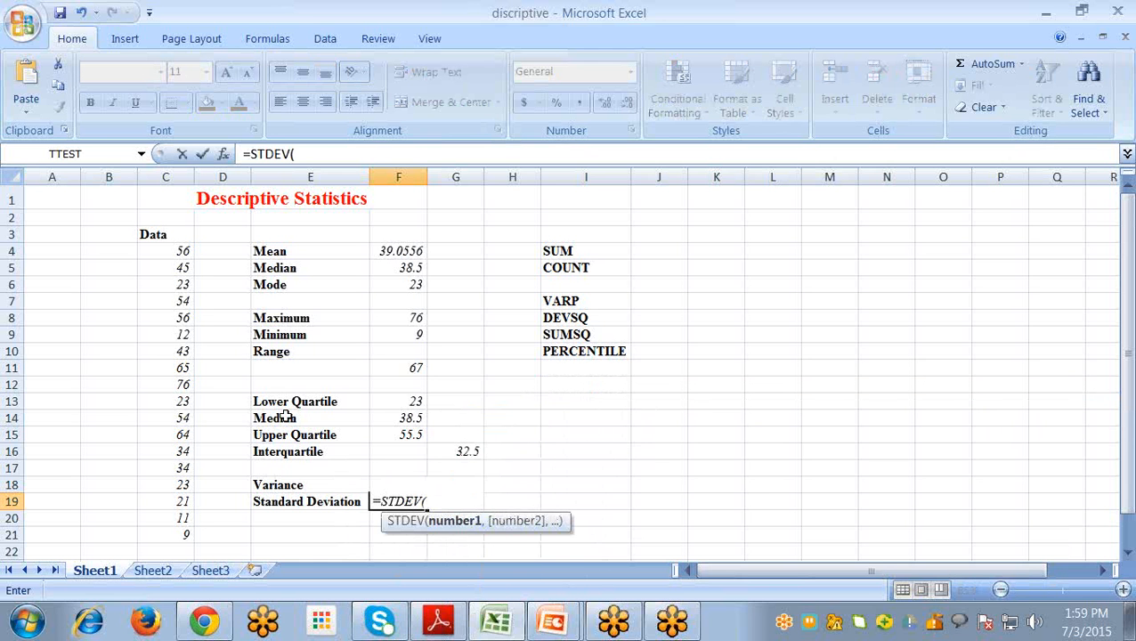
pyautogui.moveTo(172, 251); pyautogui.dragTo(176, 526)
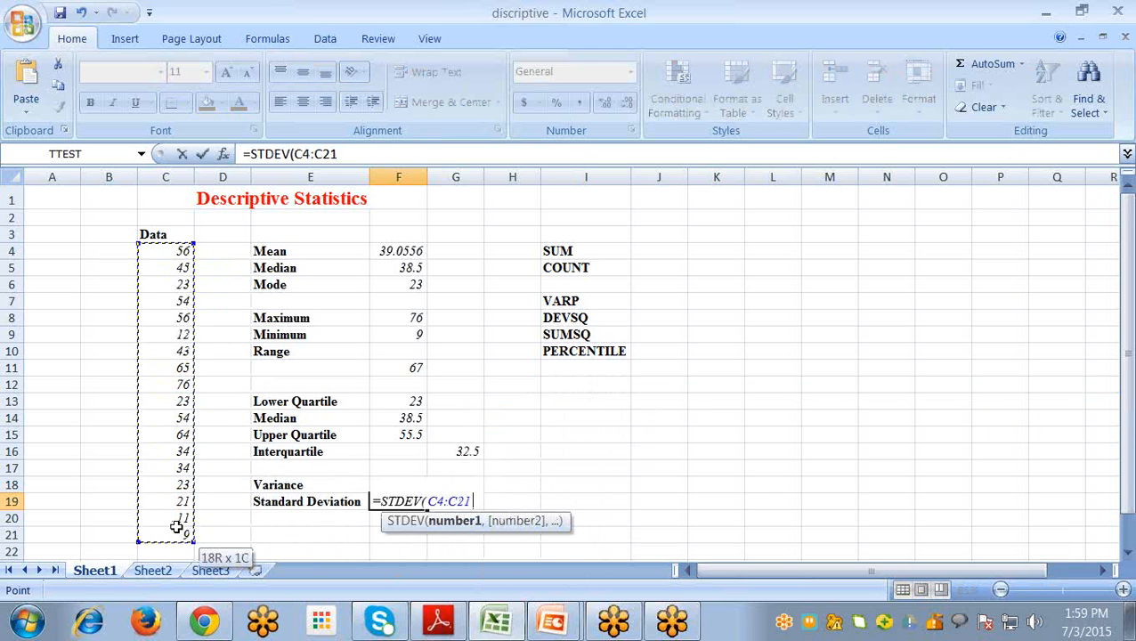
pyautogui.write(')')
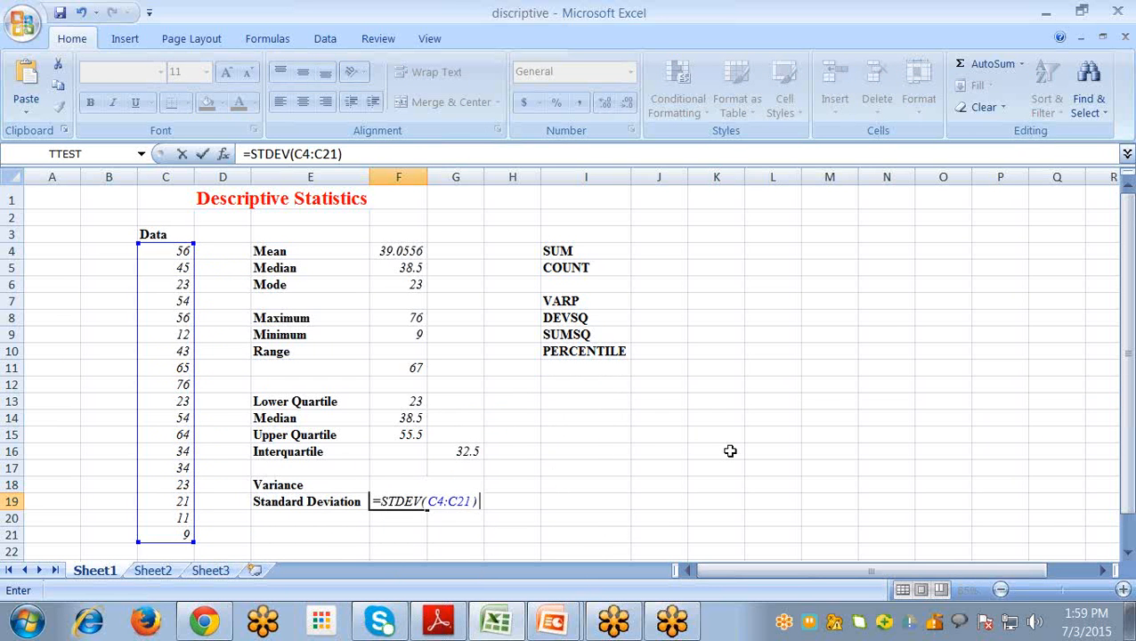
pyautogui.press('Return')
pyautogui.press('Up')
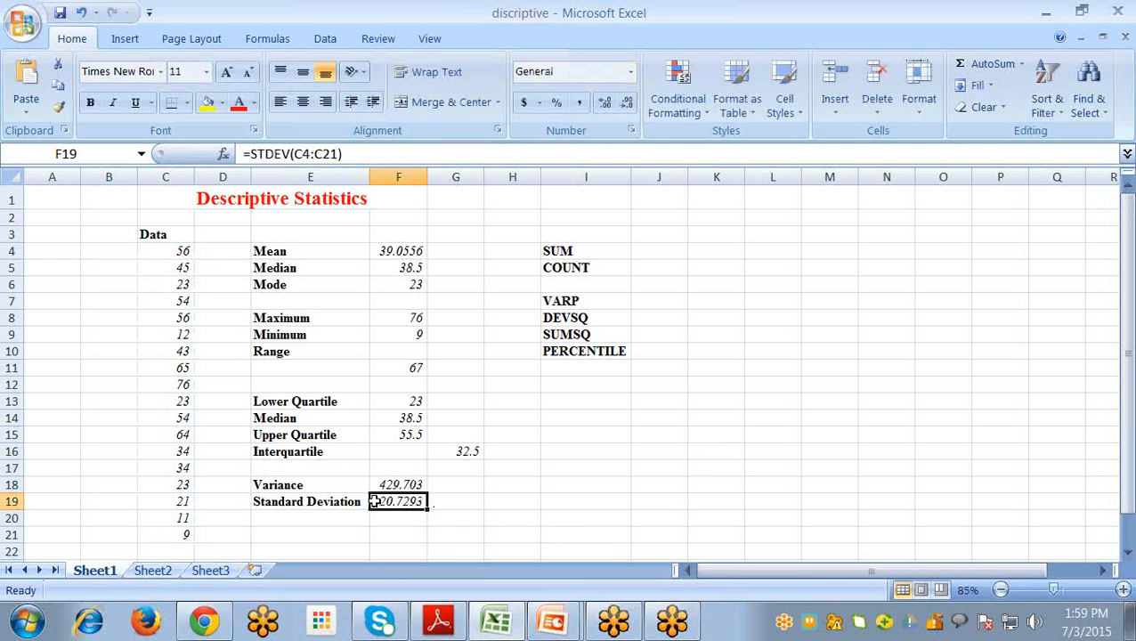
pyautogui.doubleClick(425, 176)
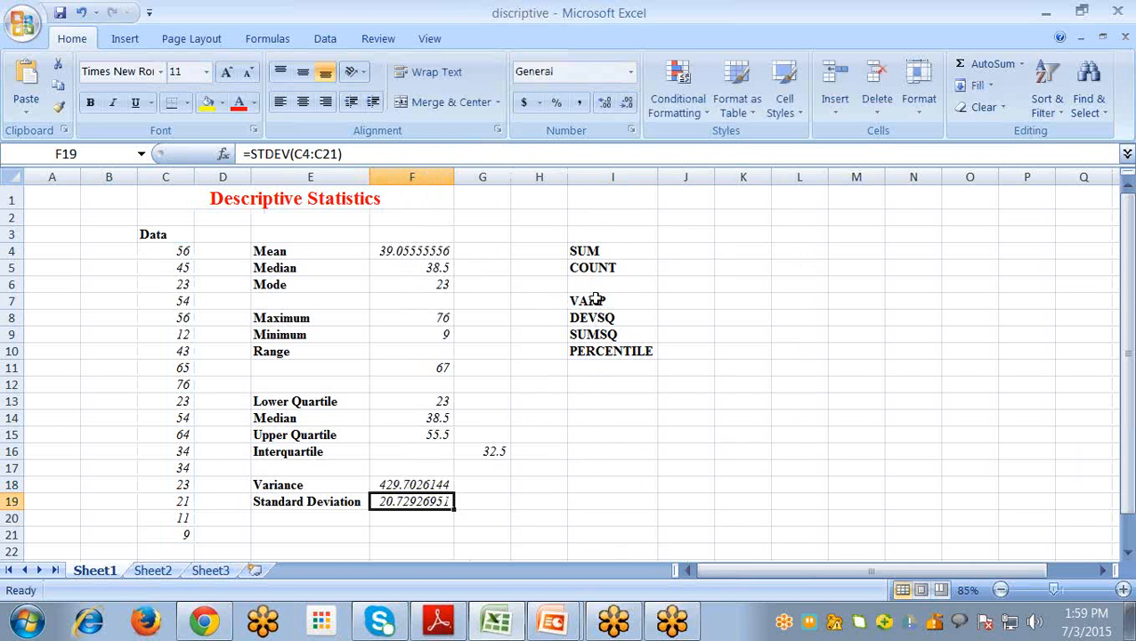
# Step: Calculate the total of the data in J4 with the SUM function over C4:C21
pyautogui.click(677, 250)
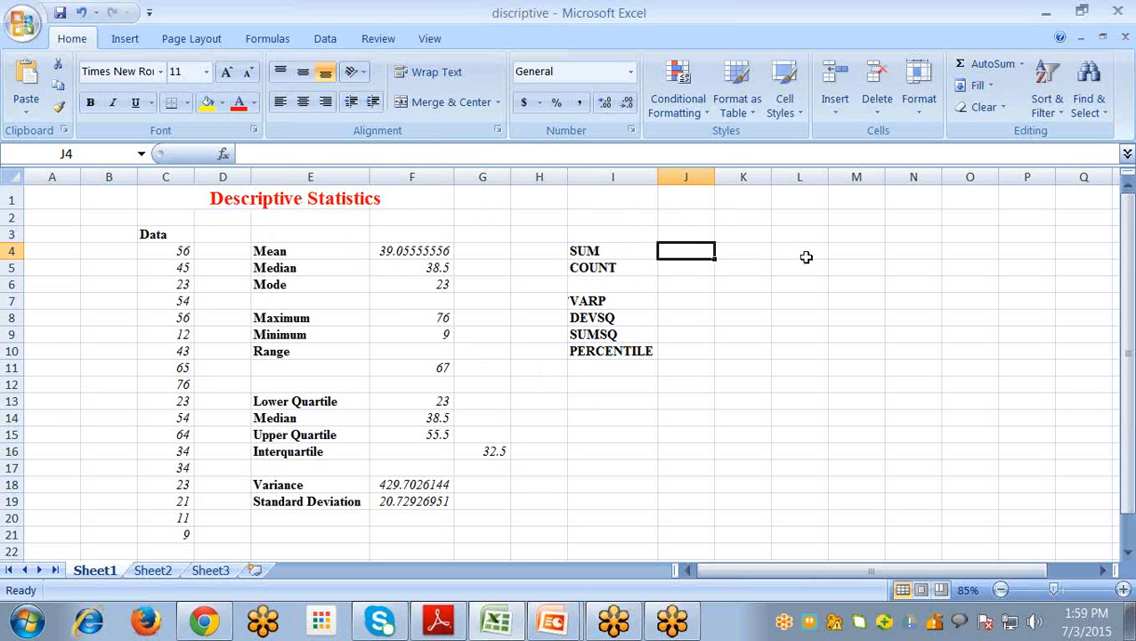
pyautogui.write('=')
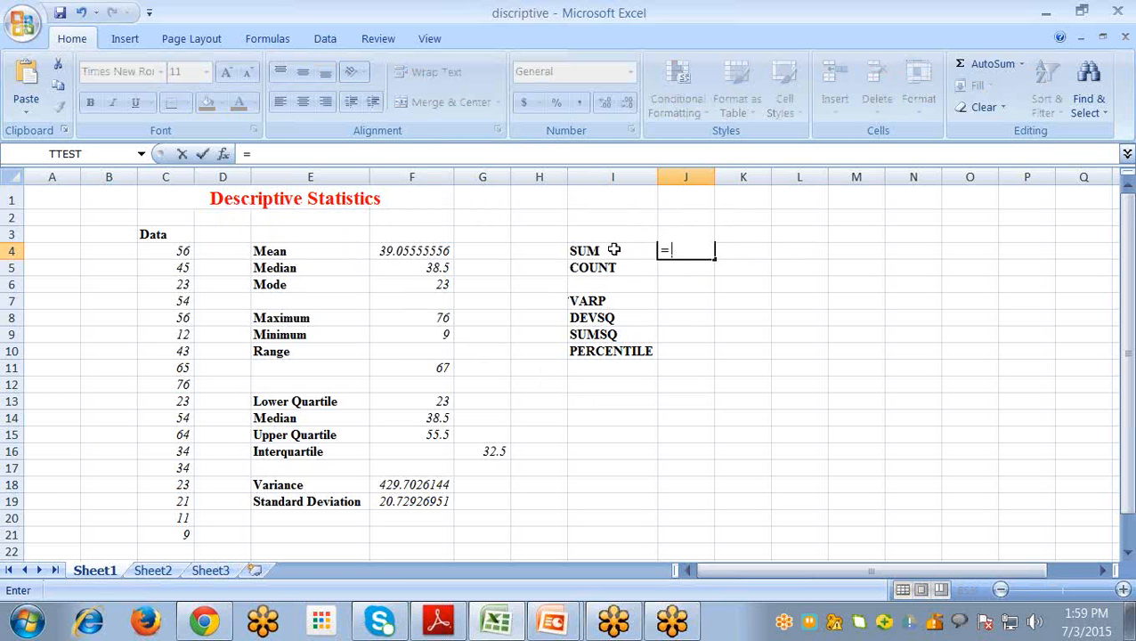
pyautogui.write('sum(')
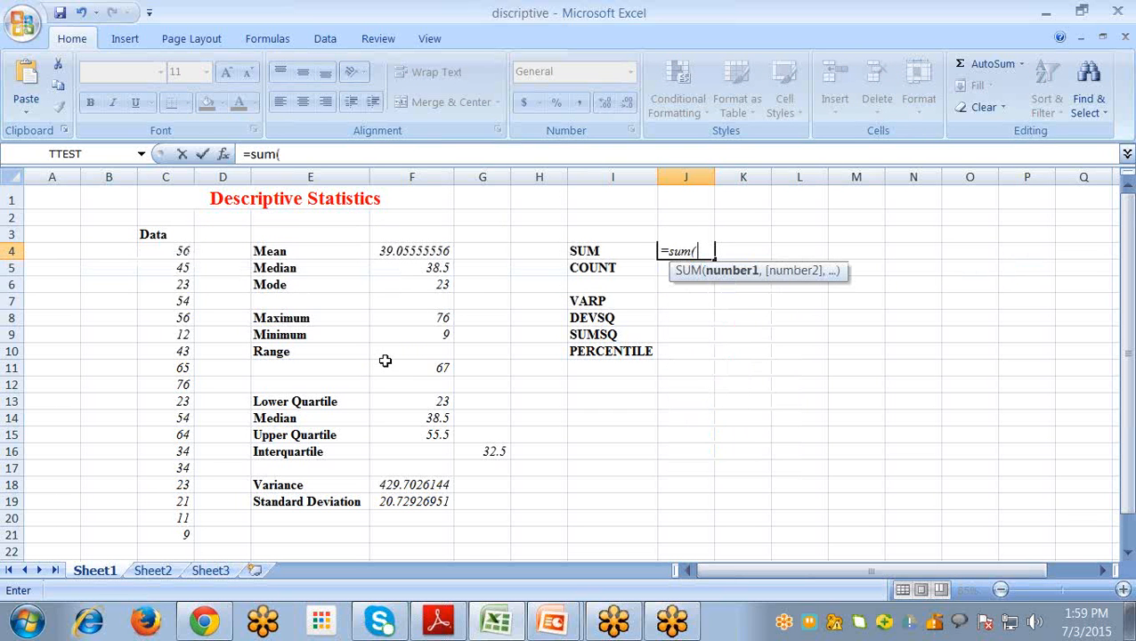
pyautogui.moveTo(182, 251); pyautogui.dragTo(182, 534)
pyautogui.write(')')
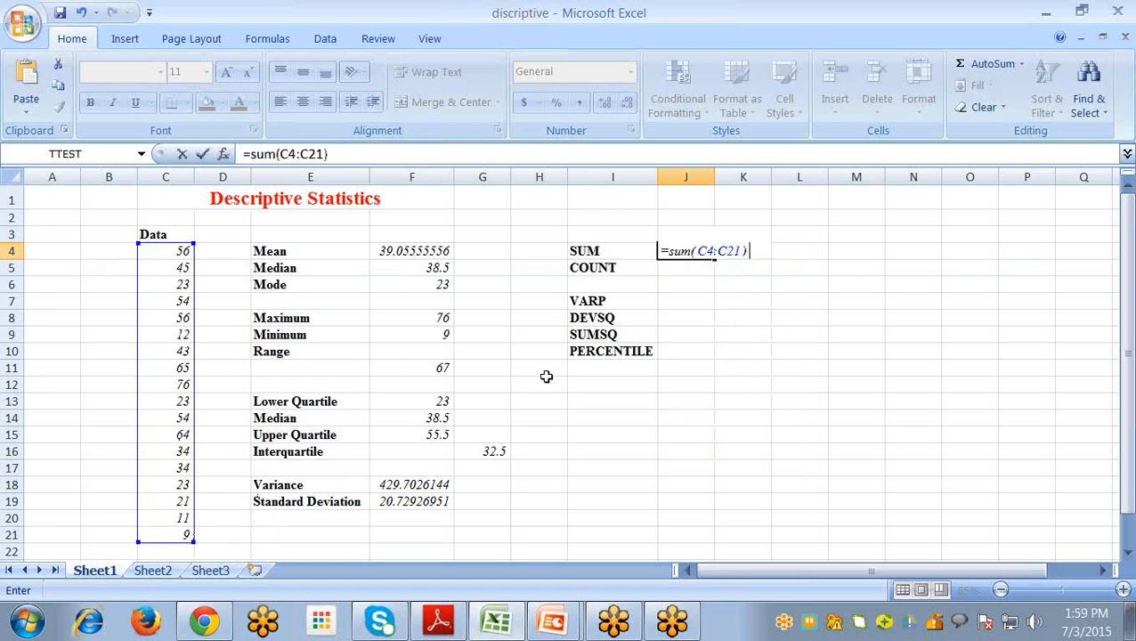
pyautogui.press('Return')
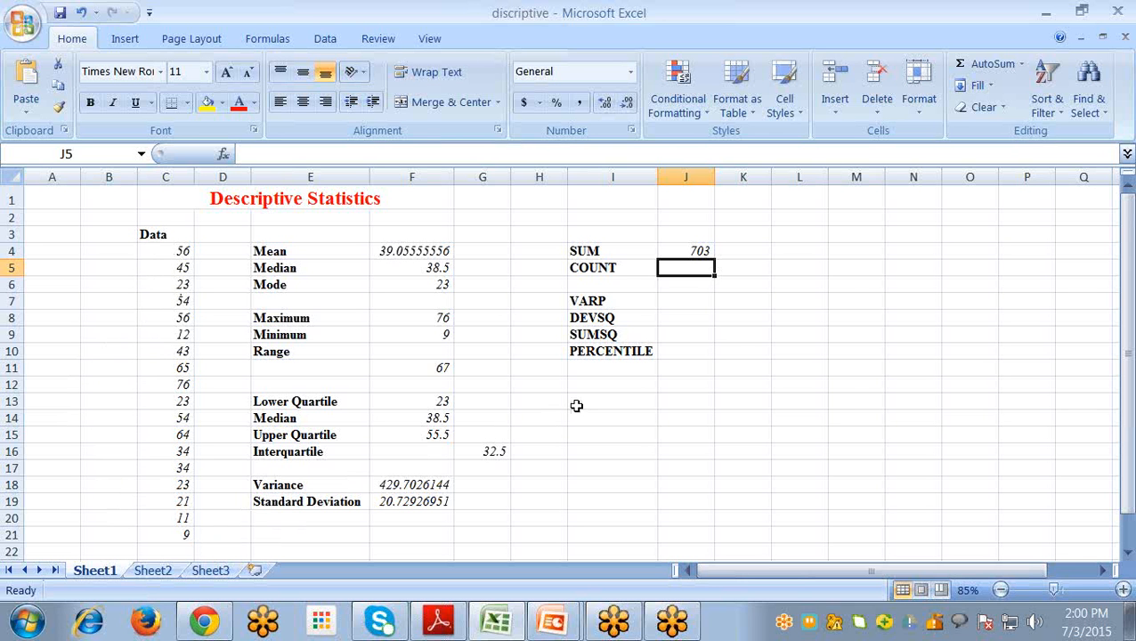
# Step: Count the data values in J5 with the COUNT function over C4:C21
pyautogui.write('=coun')
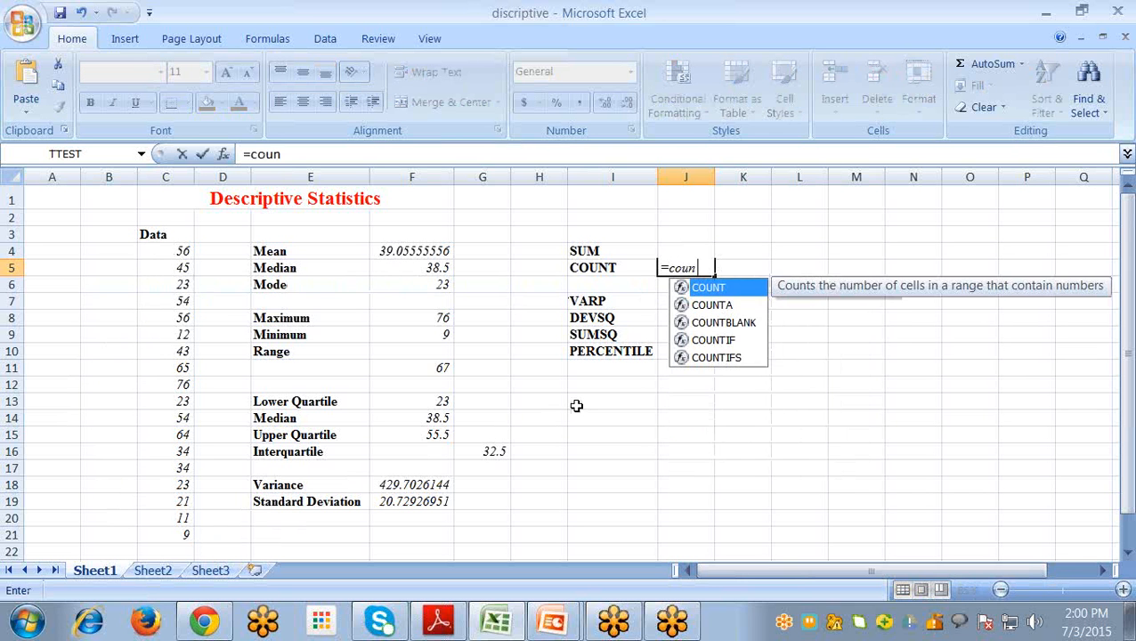
pyautogui.write('t(')
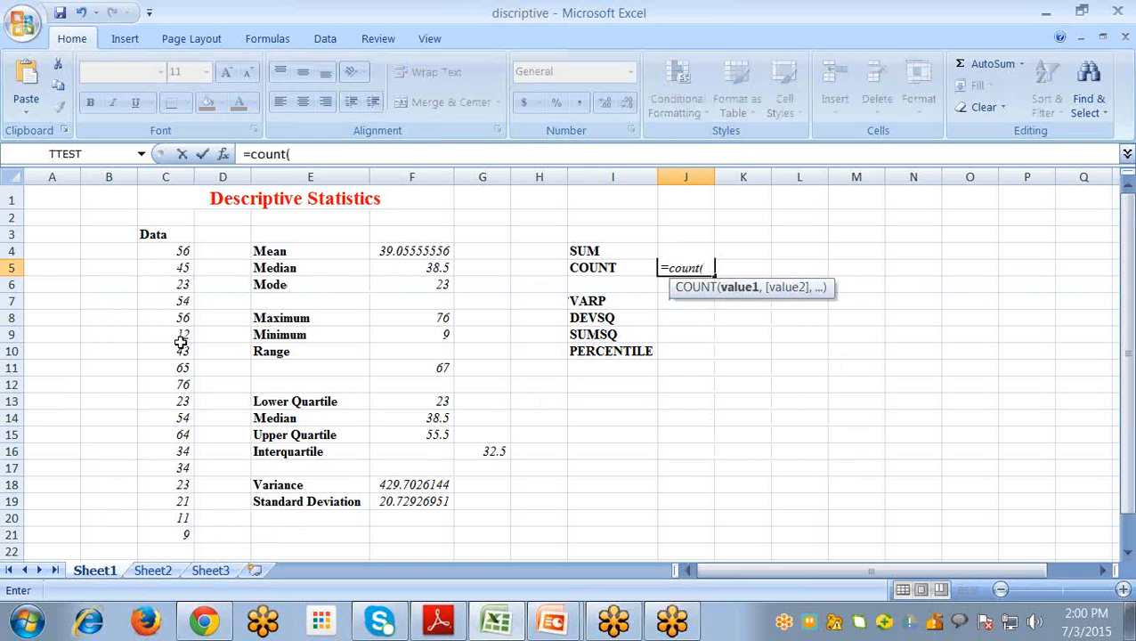
pyautogui.moveTo(178, 252); pyautogui.dragTo(160, 538)
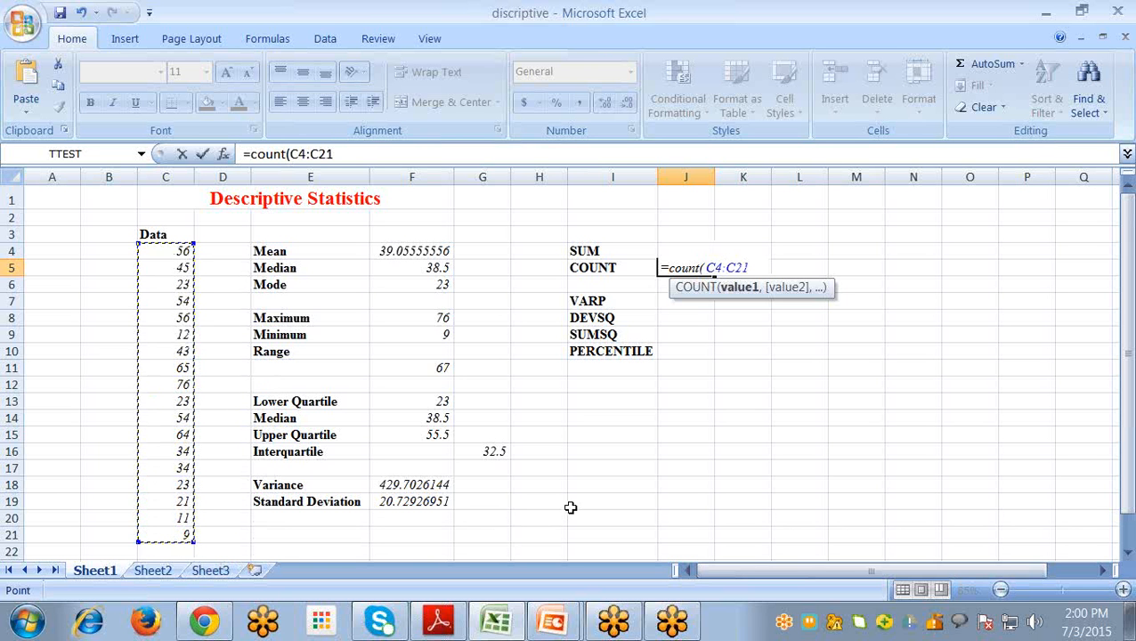
pyautogui.write(')')
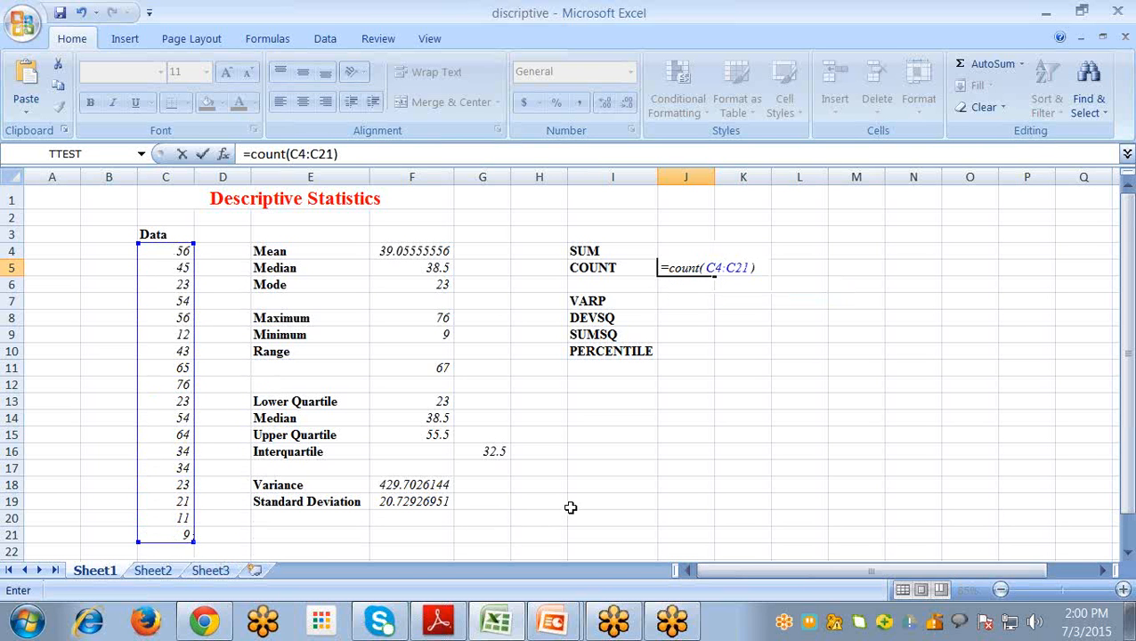
pyautogui.press('Return')
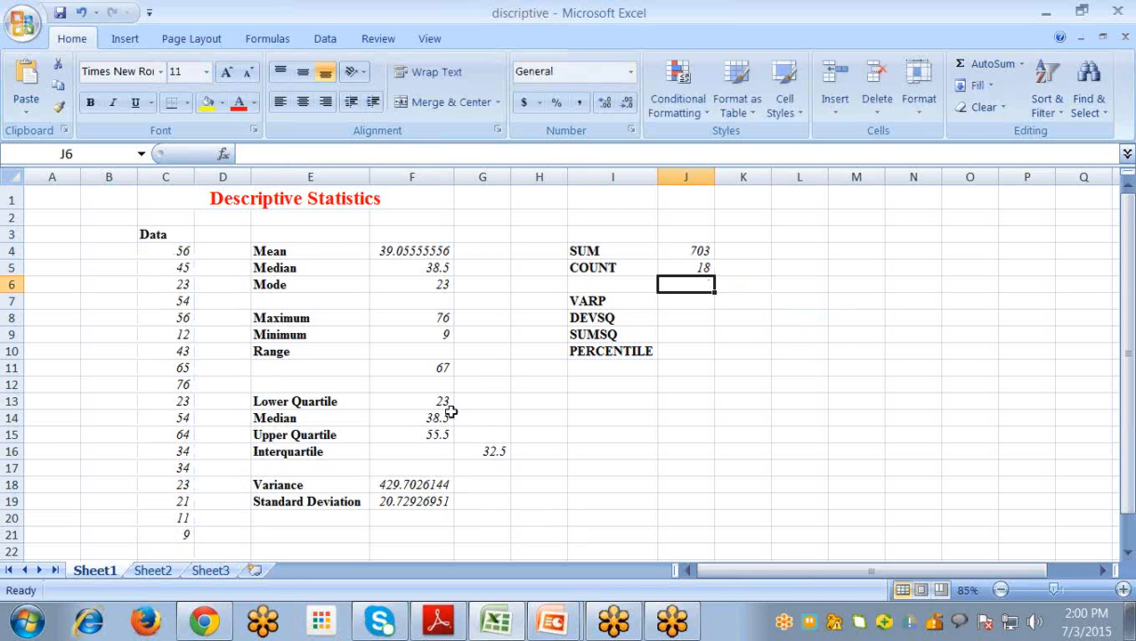
pyautogui.click(687, 269)
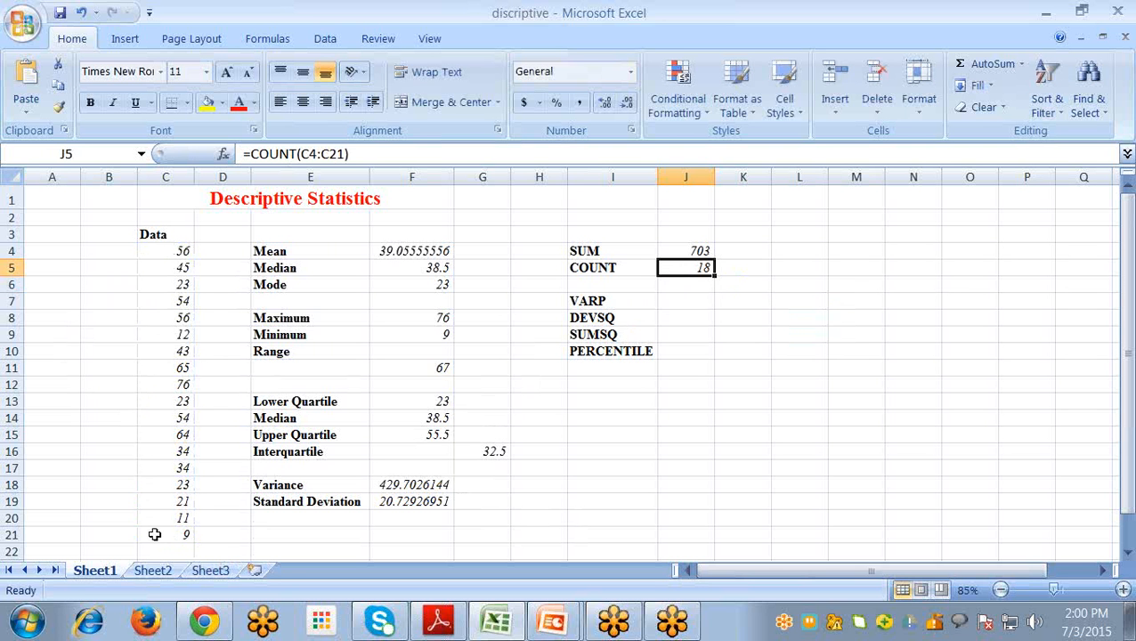
# Step: Calculate the population variance in J7 with the VARP function over C4:C21
pyautogui.click(665, 302)
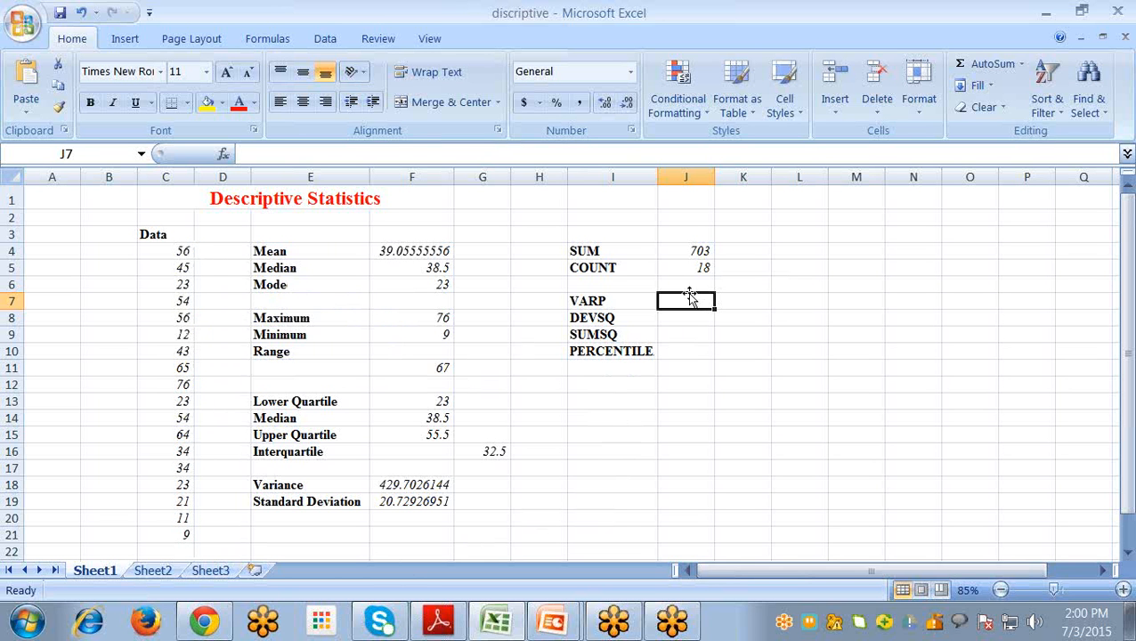
pyautogui.write('=v')
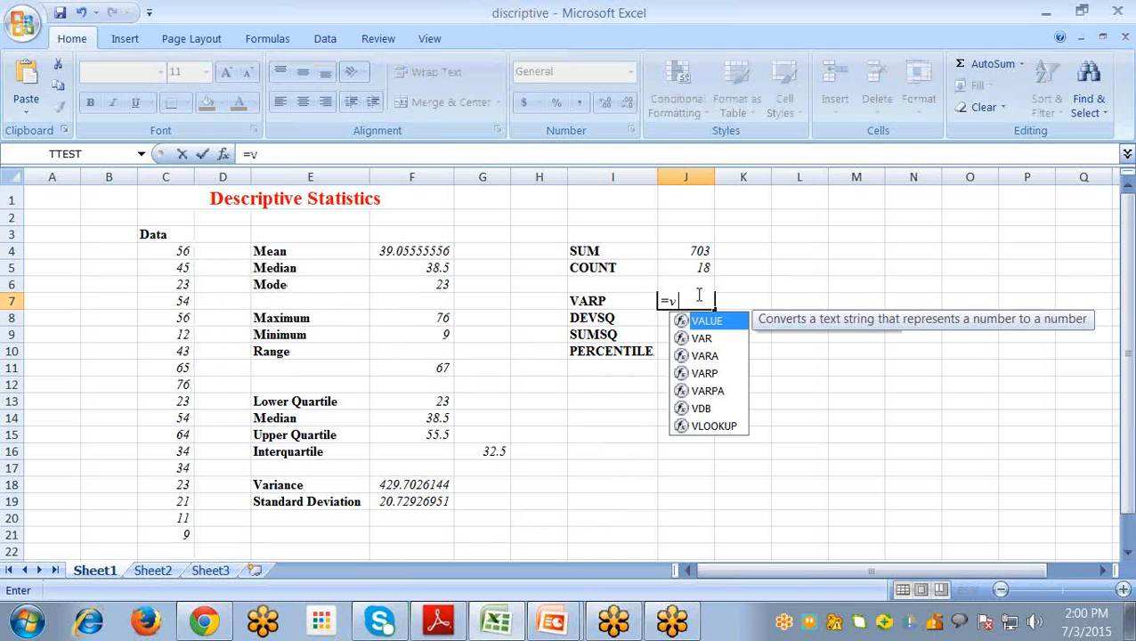
pyautogui.write('arp')
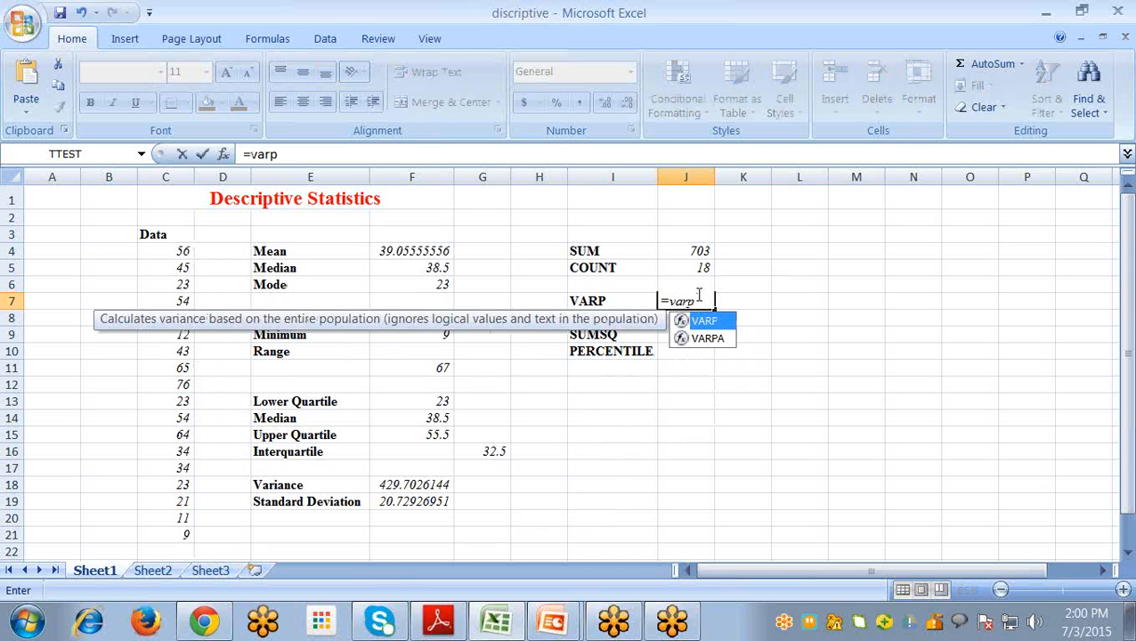
pyautogui.write('(')
pyautogui.moveTo(175, 254); pyautogui.dragTo(174, 528)
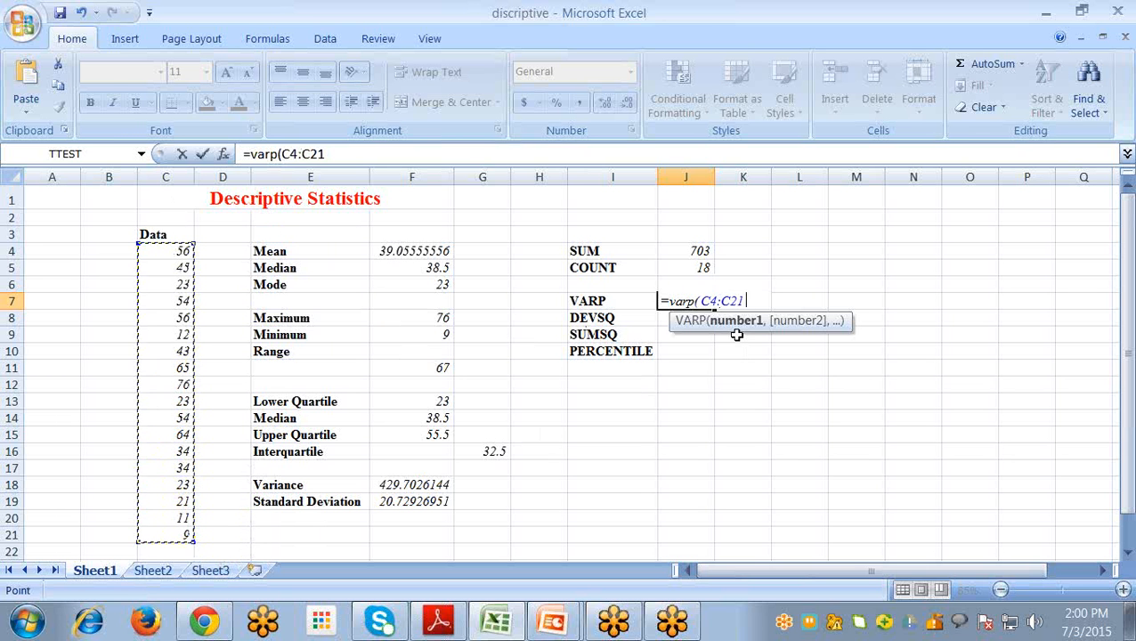
pyautogui.write(')')
pyautogui.press('Return')
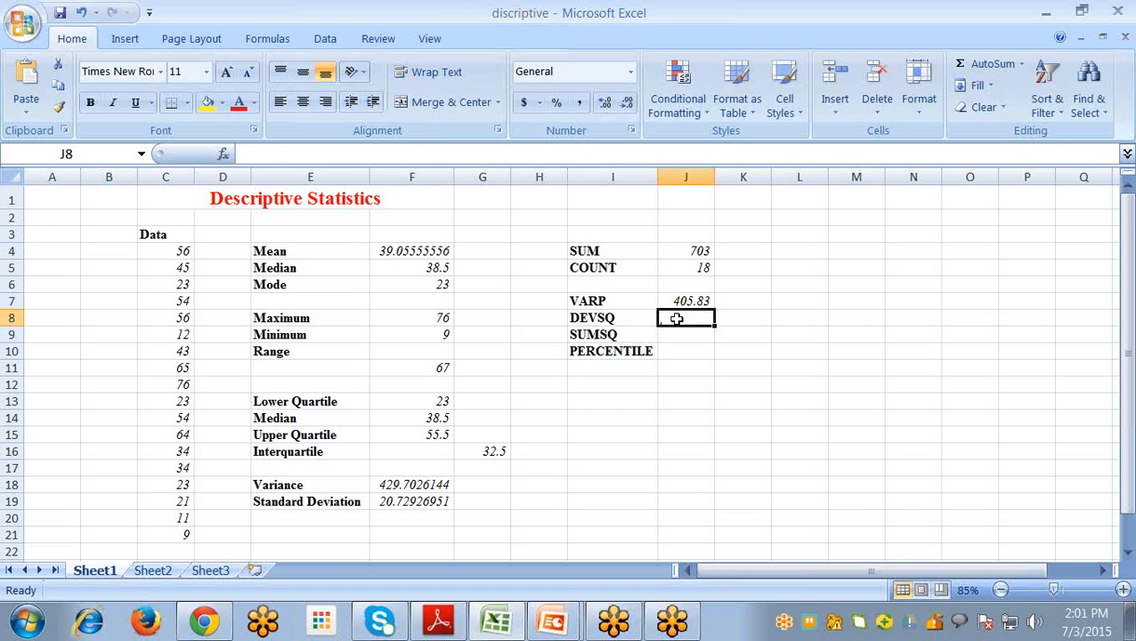
# Step: Calculate the sum of squared deviations in J8 with the DEVSQ function over C4:C21
pyautogui.write('=')
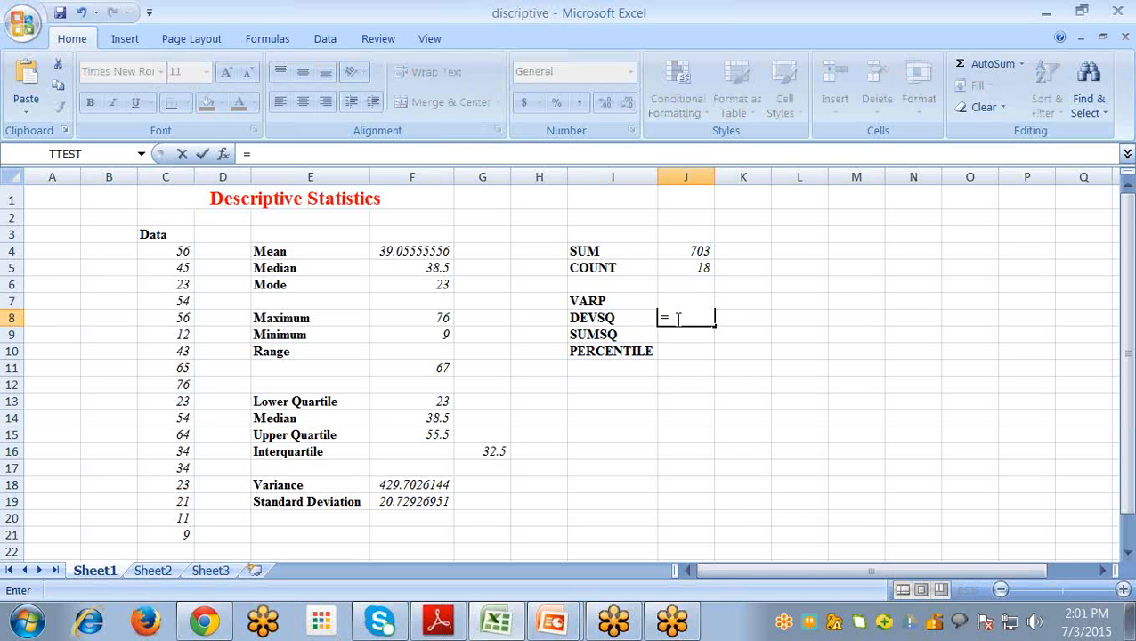
pyautogui.write('devsq')
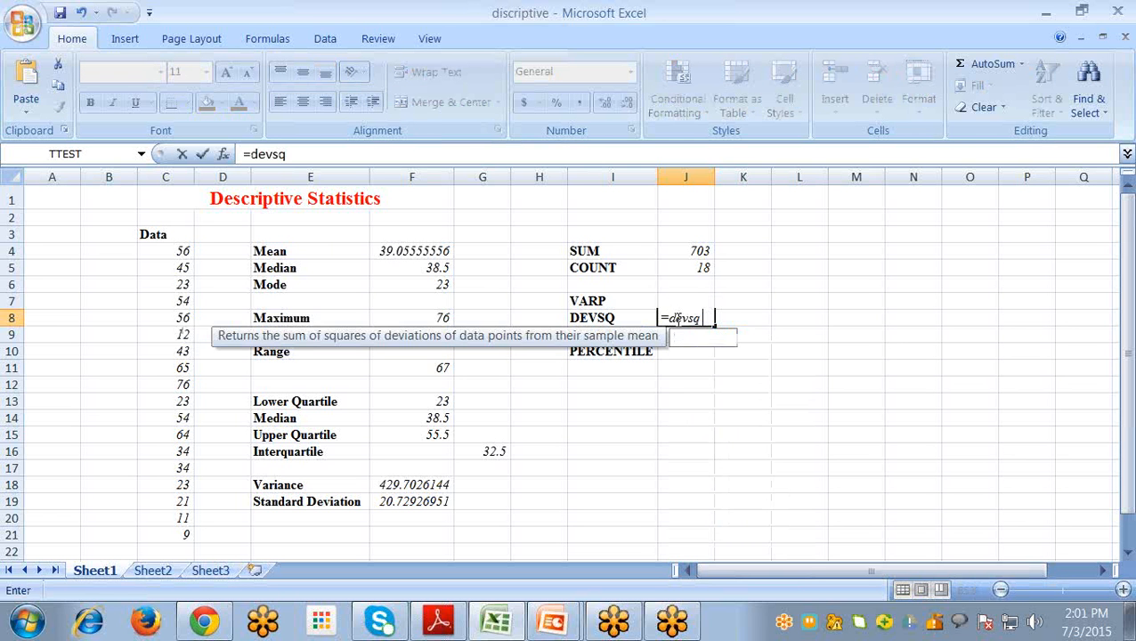
pyautogui.write('(')
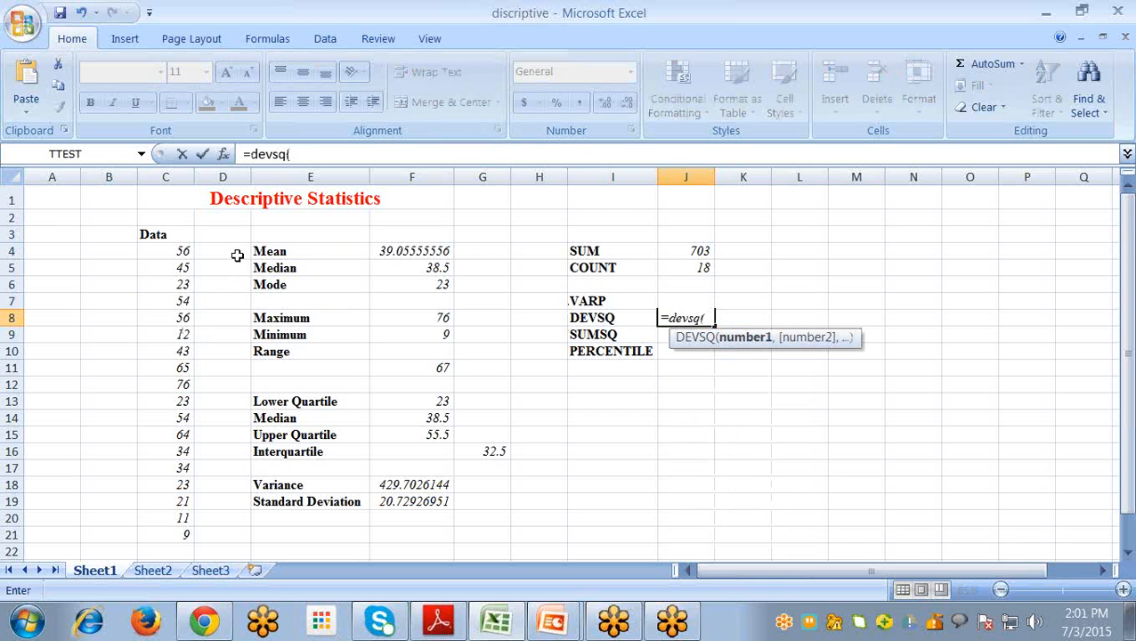
pyautogui.moveTo(182, 252); pyautogui.dragTo(183, 535)
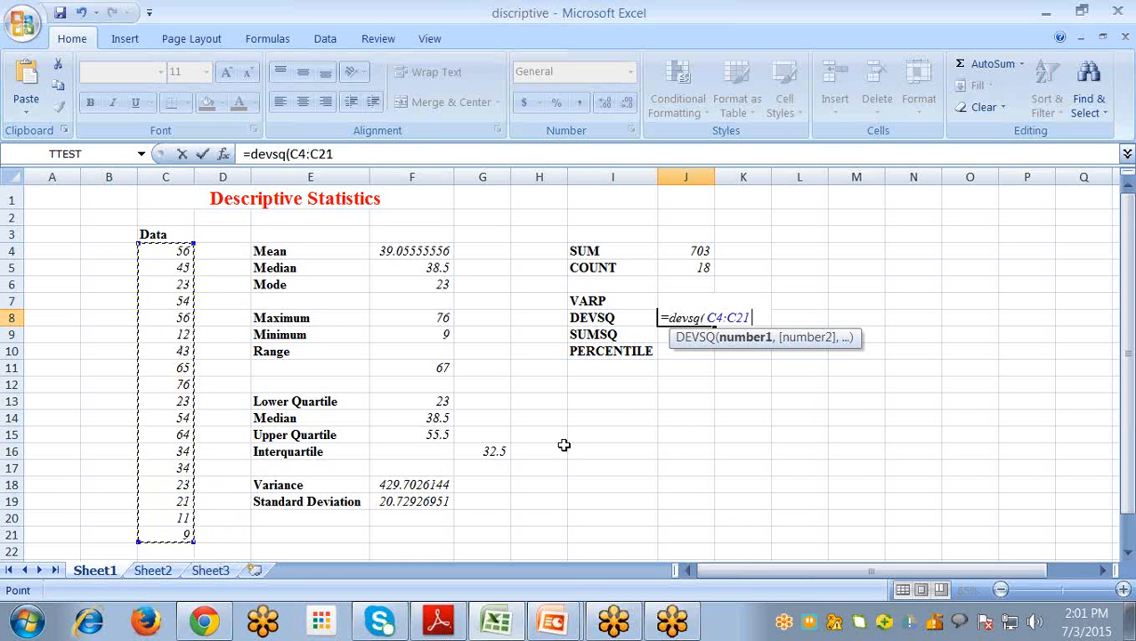
pyautogui.write(')')
pyautogui.press('Return')
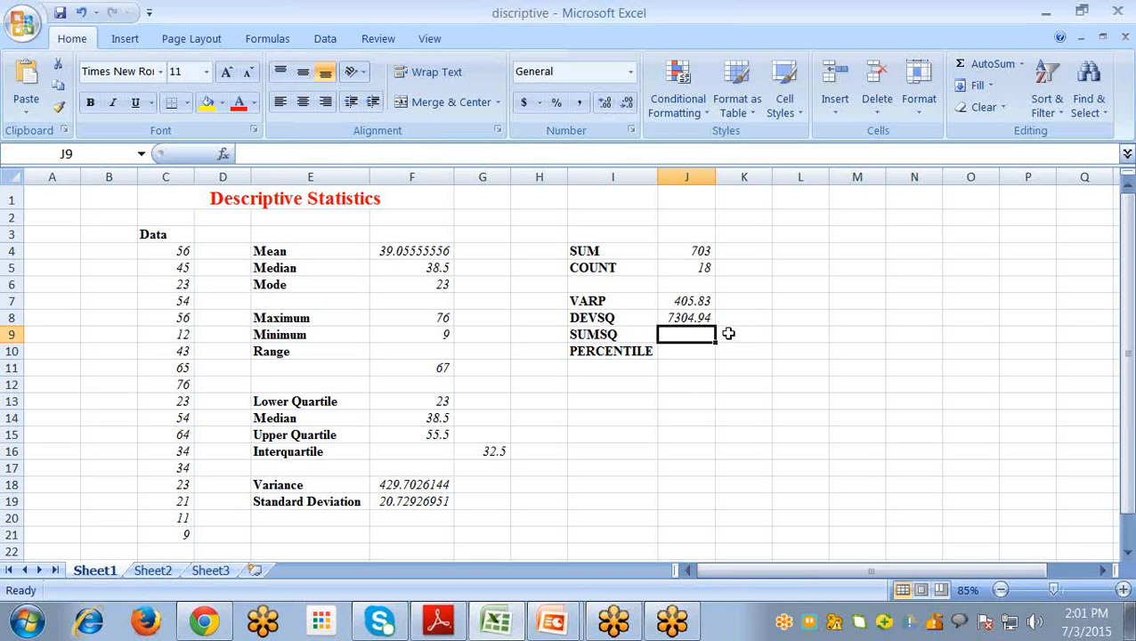
# Step: Calculate the sum of squares in J9 with the SUMSQ function over C4:C21
pyautogui.write('=sum')
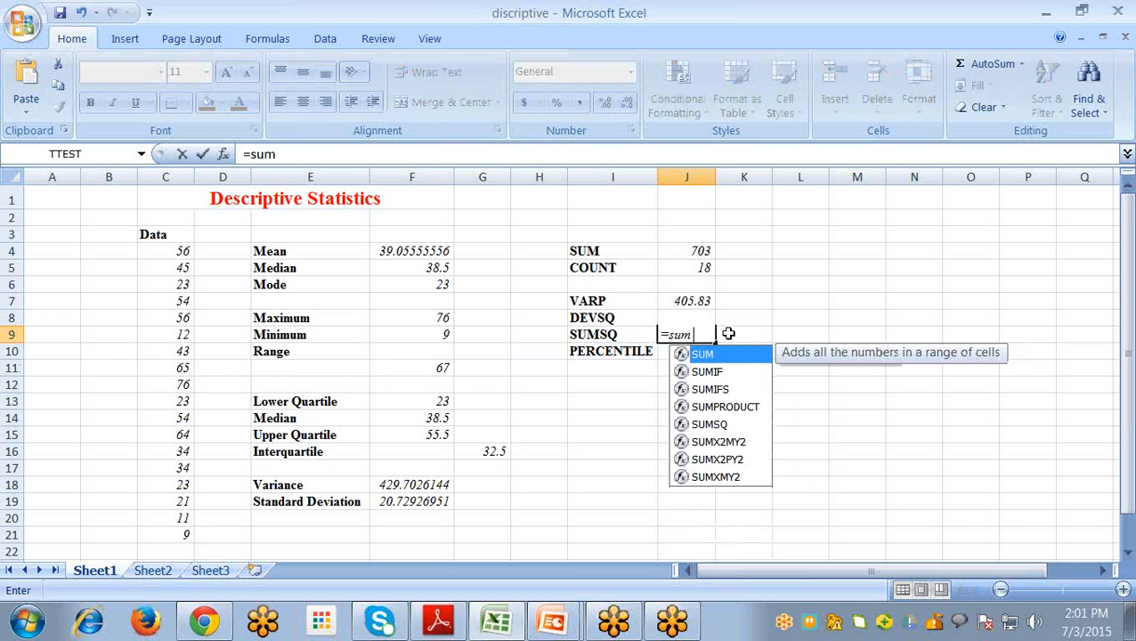
pyautogui.write('sq(')
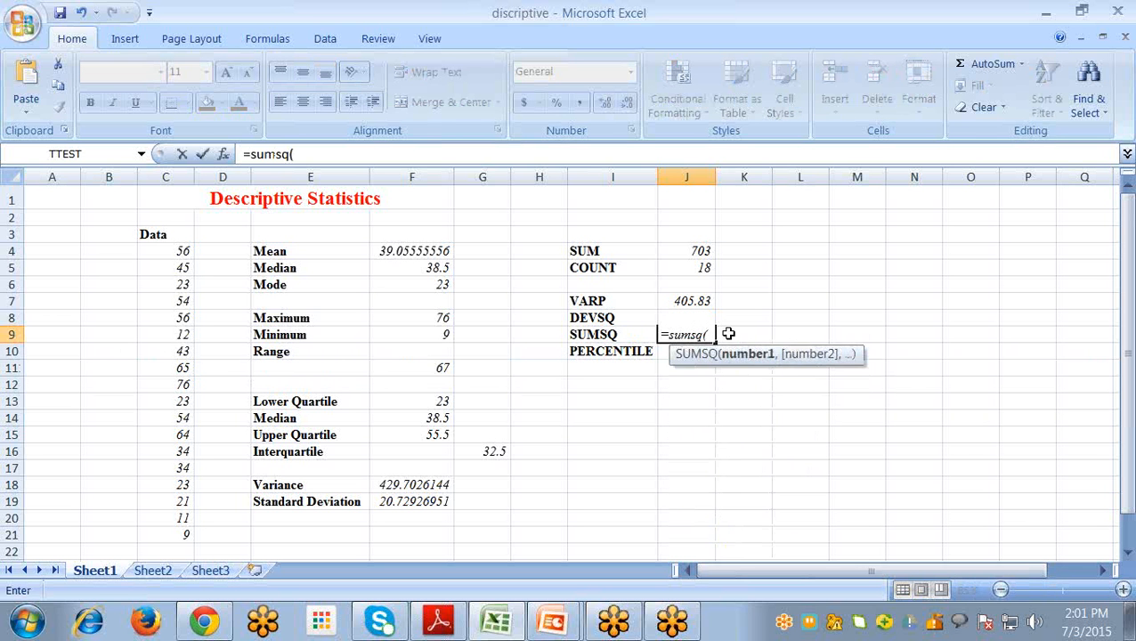
pyautogui.moveTo(183, 251); pyautogui.dragTo(171, 534)
pyautogui.write(')')
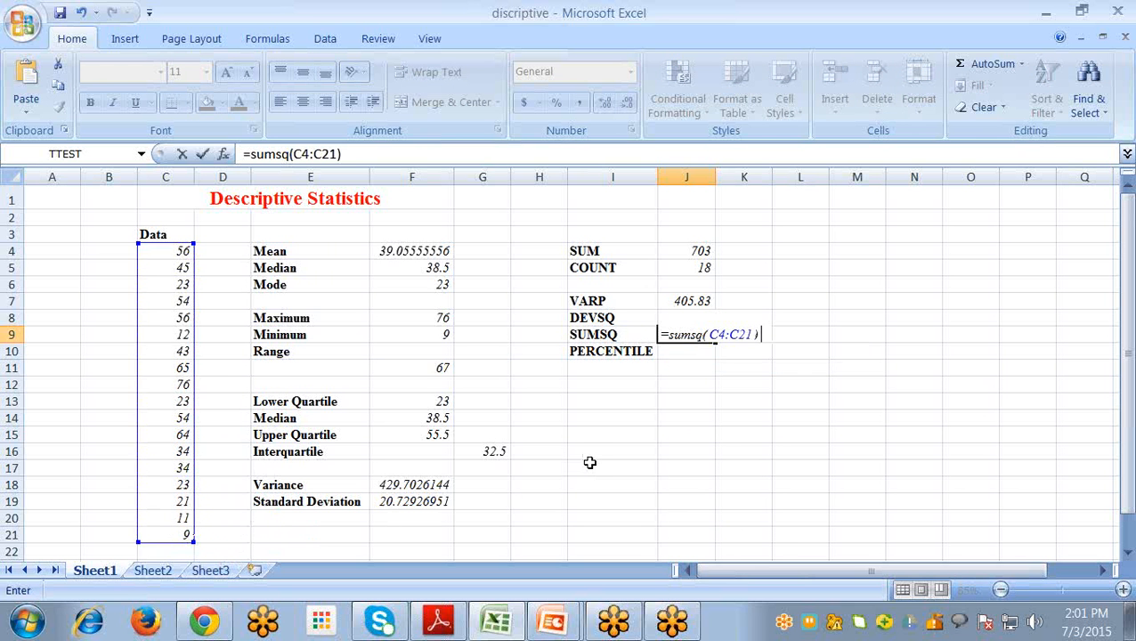
pyautogui.press('Return')
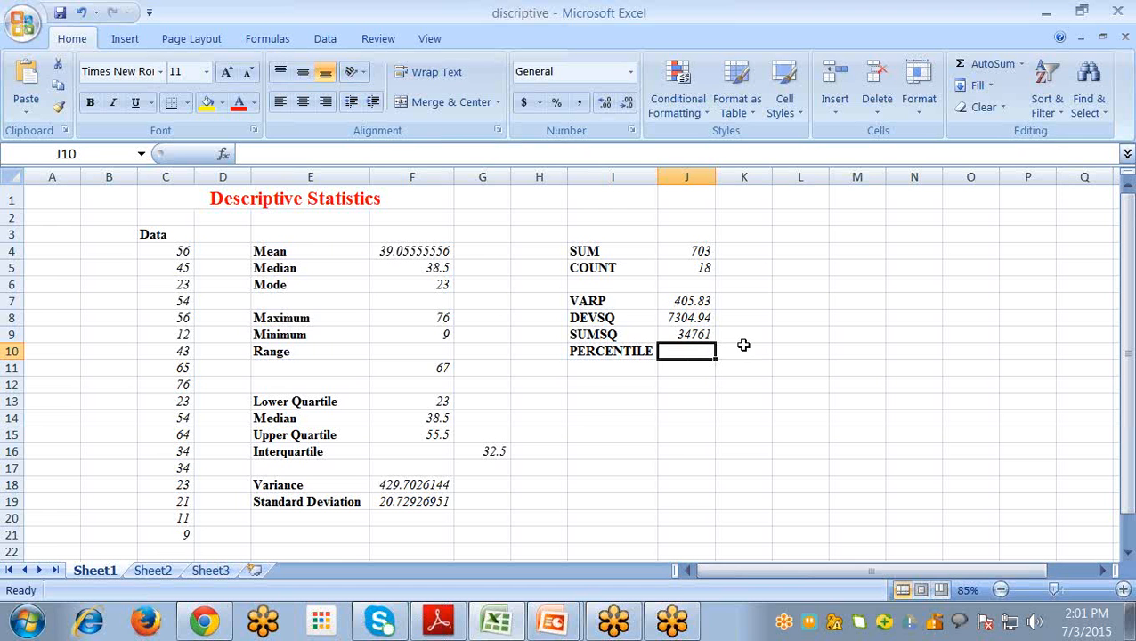
# Step: Calculate the percentile in J10 with the PERCENTILE function over C4:C21 and a k value of 0.5
pyautogui.write('=per')
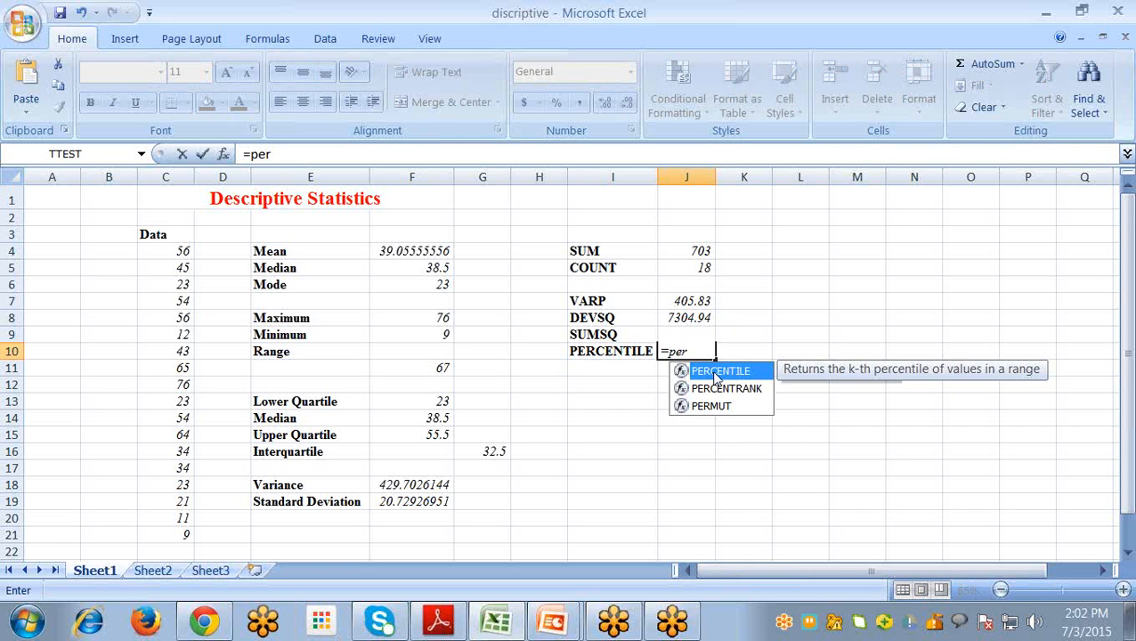
pyautogui.doubleClick(716, 376)
pyautogui.moveTo(167, 251); pyautogui.dragTo(178, 535)
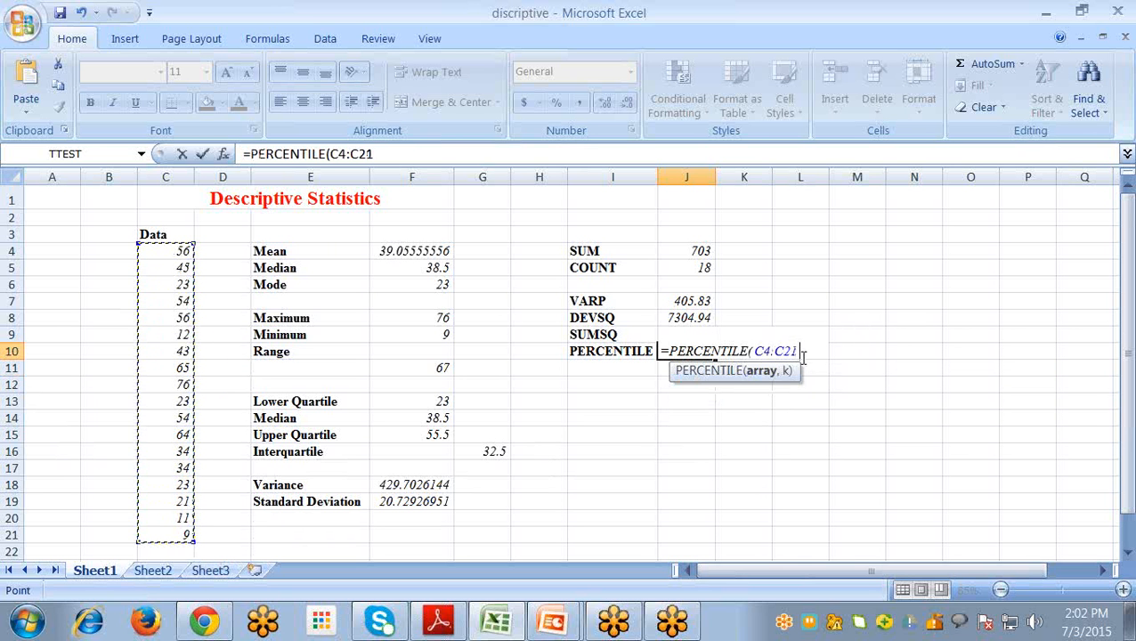
pyautogui.write(',')
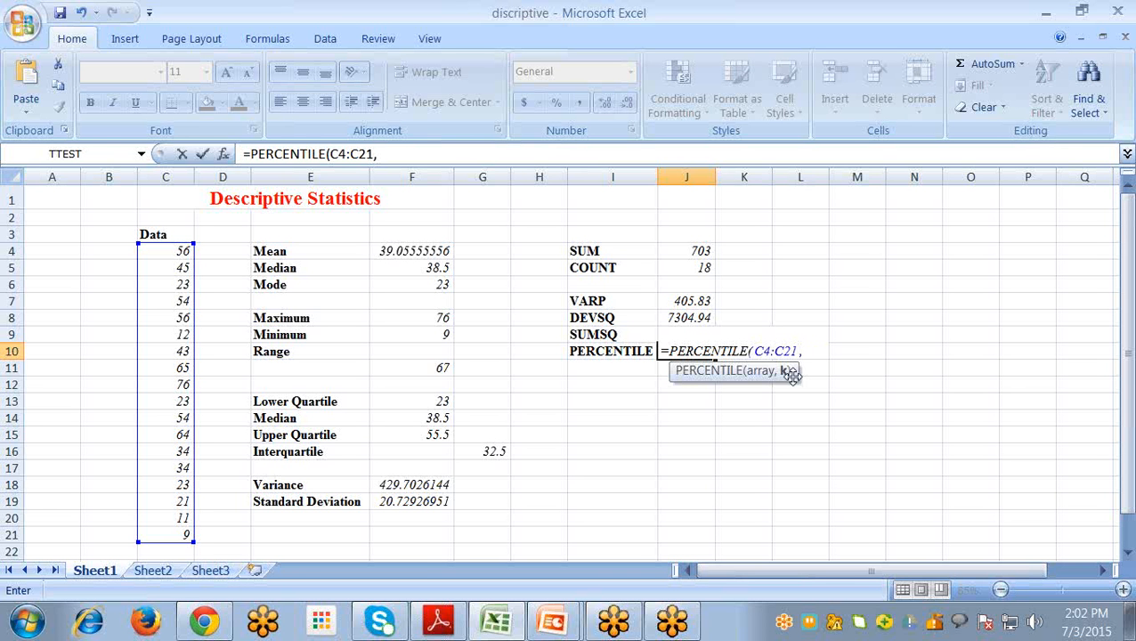
pyautogui.write('0.5)')
pyautogui.press('Return')
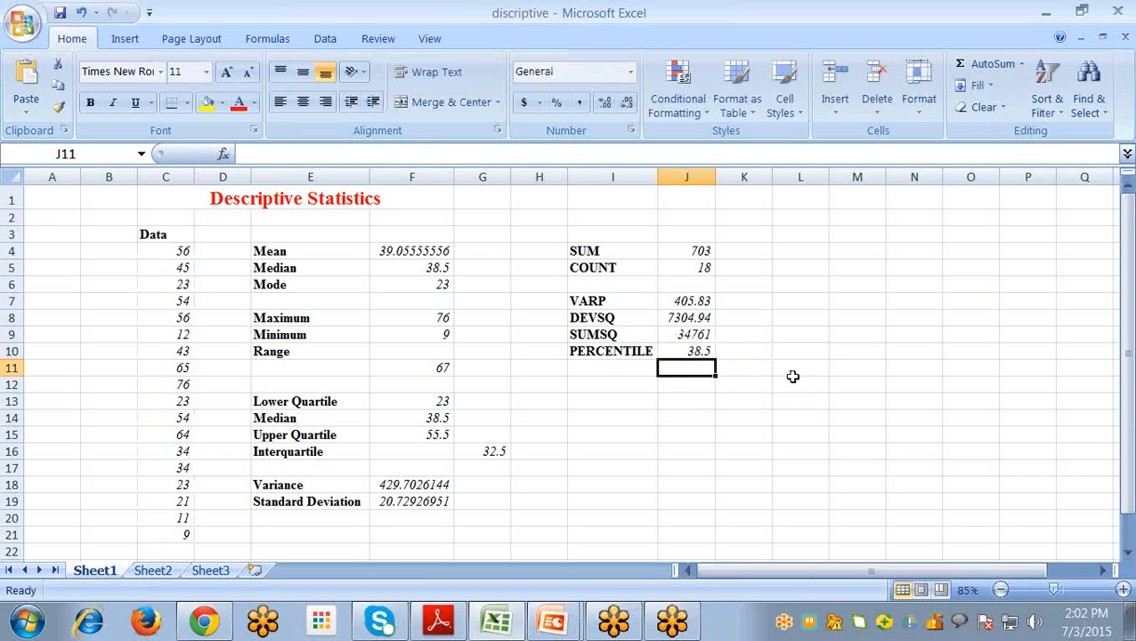
pyautogui.click(679, 352)
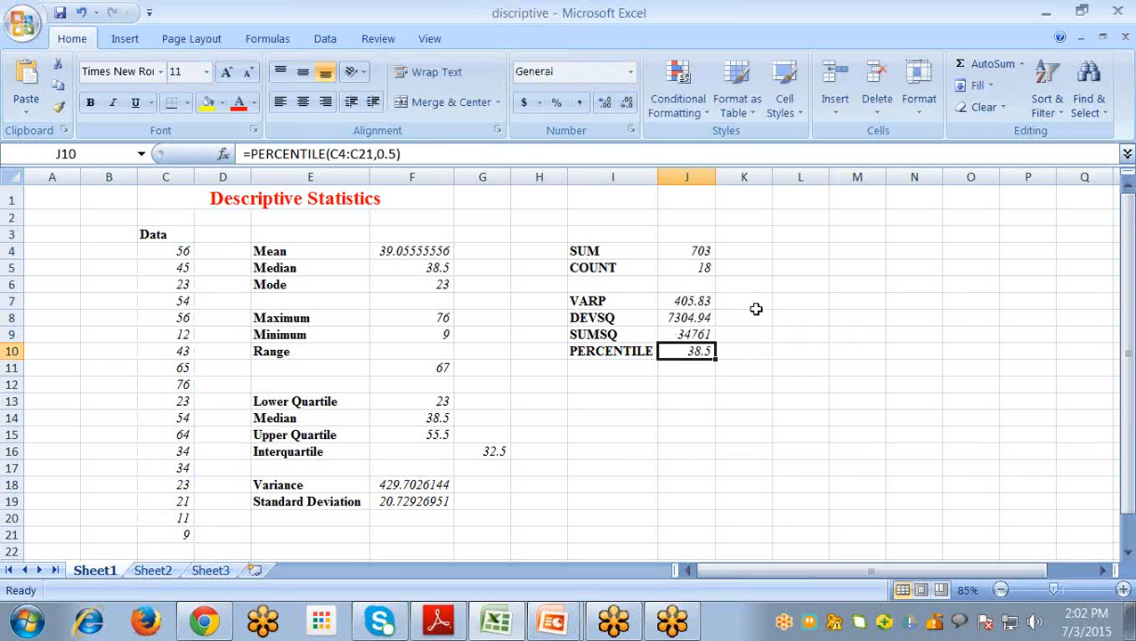